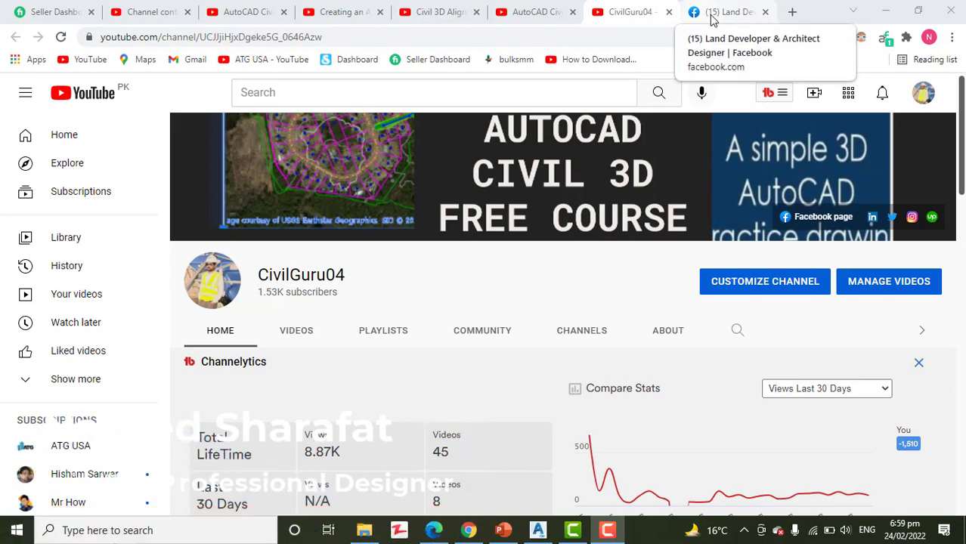
# Step: Look over the Land Developer & Architect Designer Facebook page and minimise the browser
pyautogui.click(709, 15)
pyautogui.scroll(-3, 541, 362)
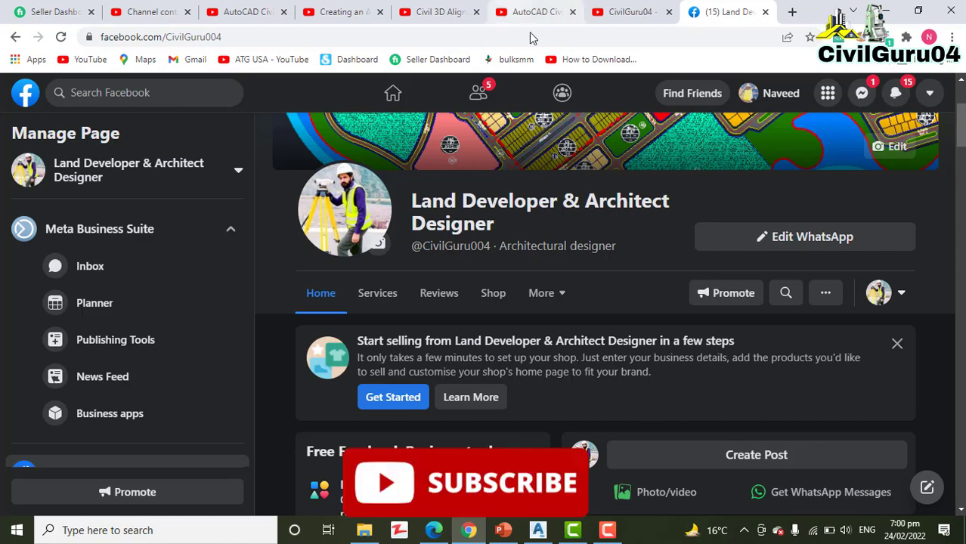
pyautogui.click(882, 10)
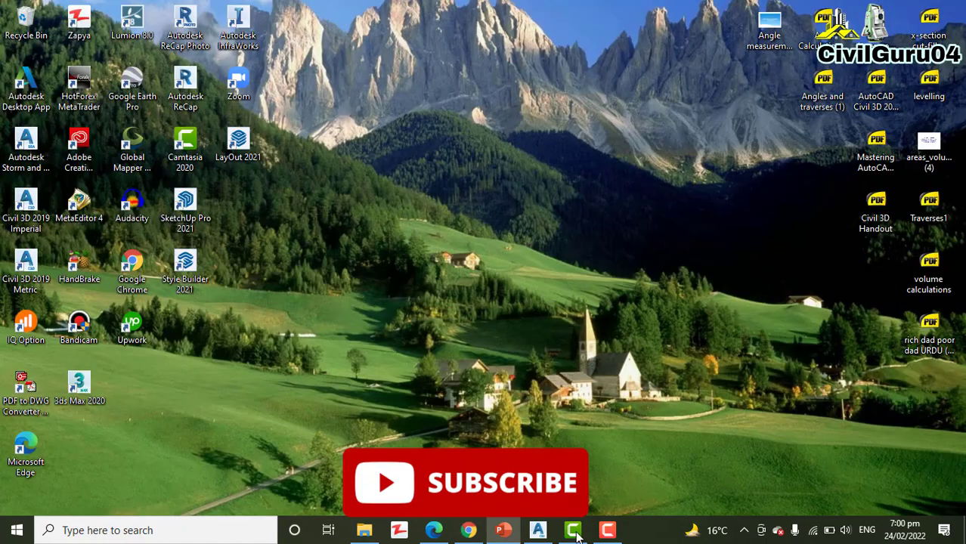
pyautogui.click(573, 530)
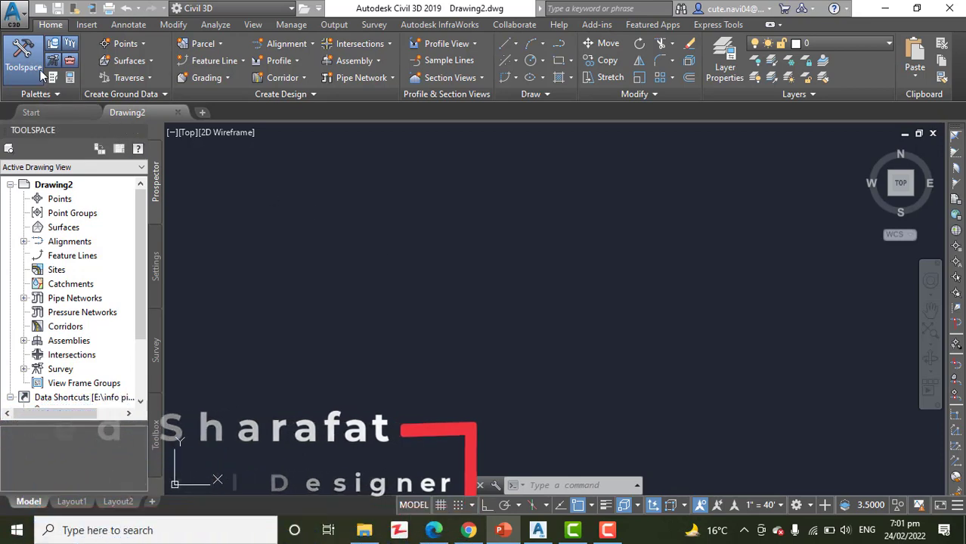
# Step: Open the recent drawing Alignment Grid View.dwg and dismiss the previous-version notice
pyautogui.click(16, 27)
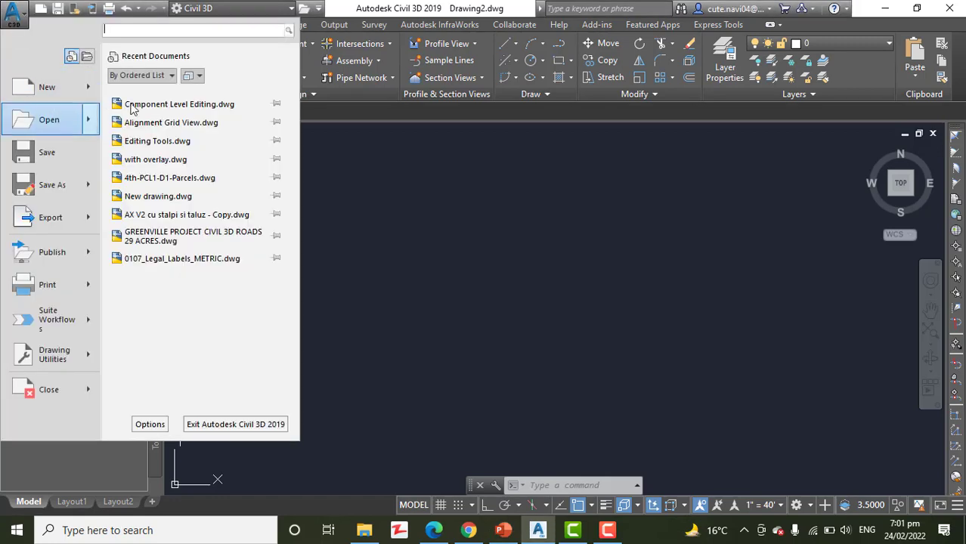
pyautogui.click(188, 124)
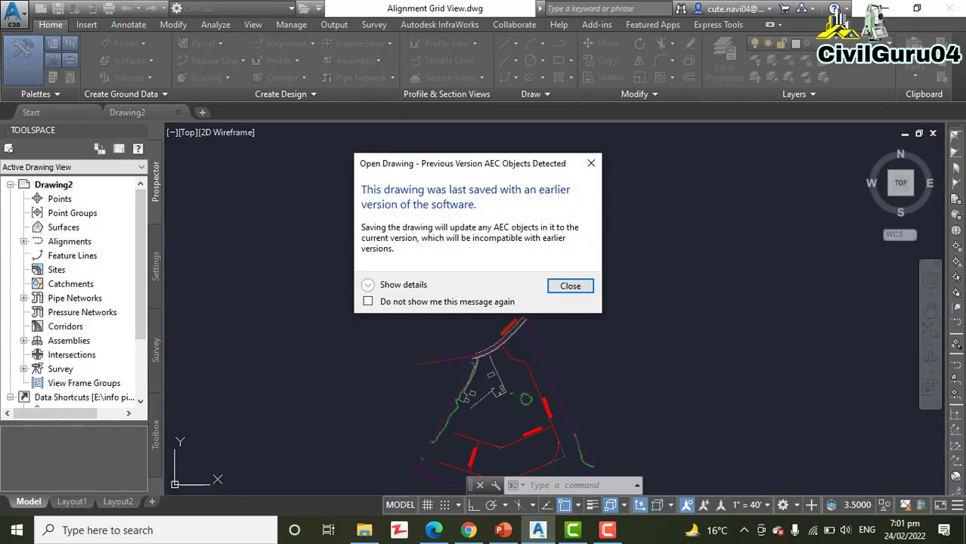
pyautogui.click(591, 163)
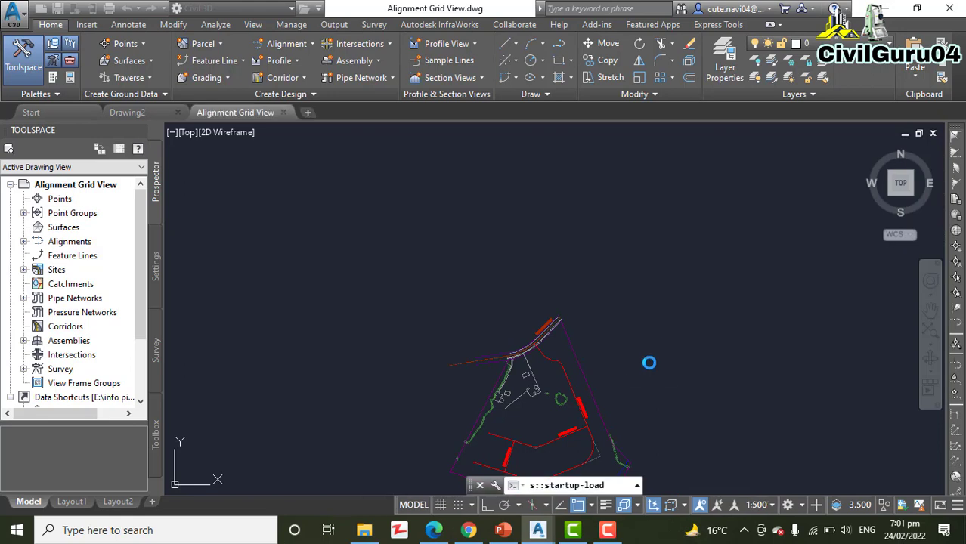
# Step: Select the Jordan Court alignment and open its layout tools with the Geometry Editor
pyautogui.moveTo(677, 349); pyautogui.dragTo(689, 249, button='middle')
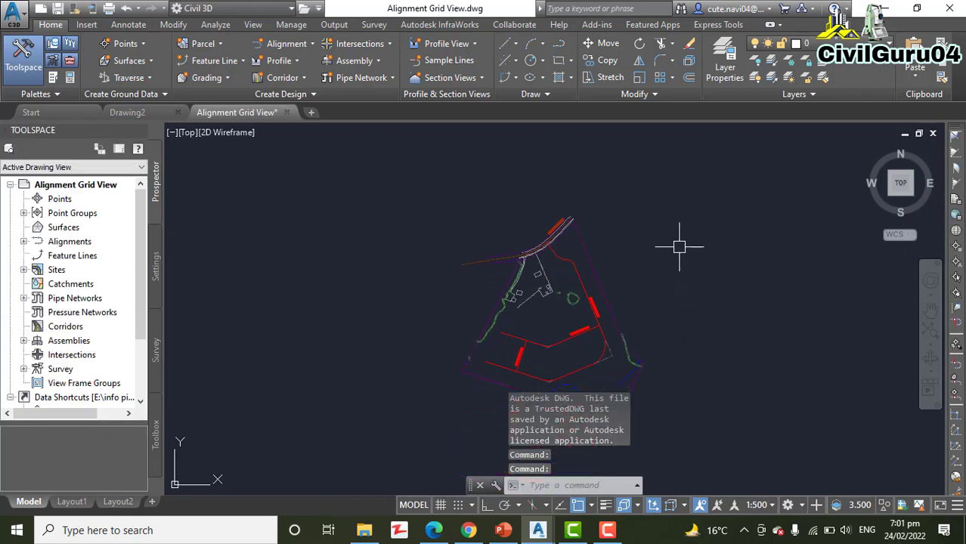
pyautogui.scroll(6, 572, 274)
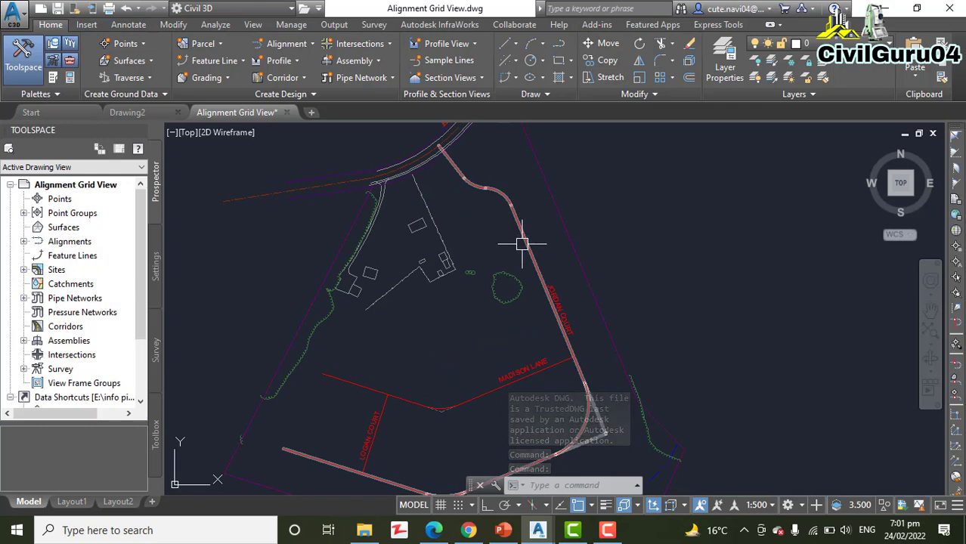
pyautogui.moveTo(531, 237)
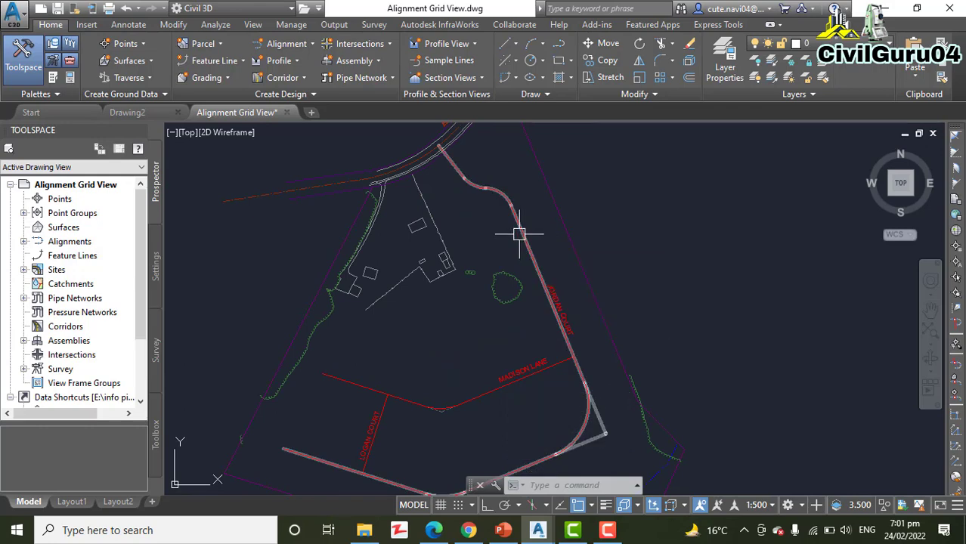
pyautogui.click(520, 232)
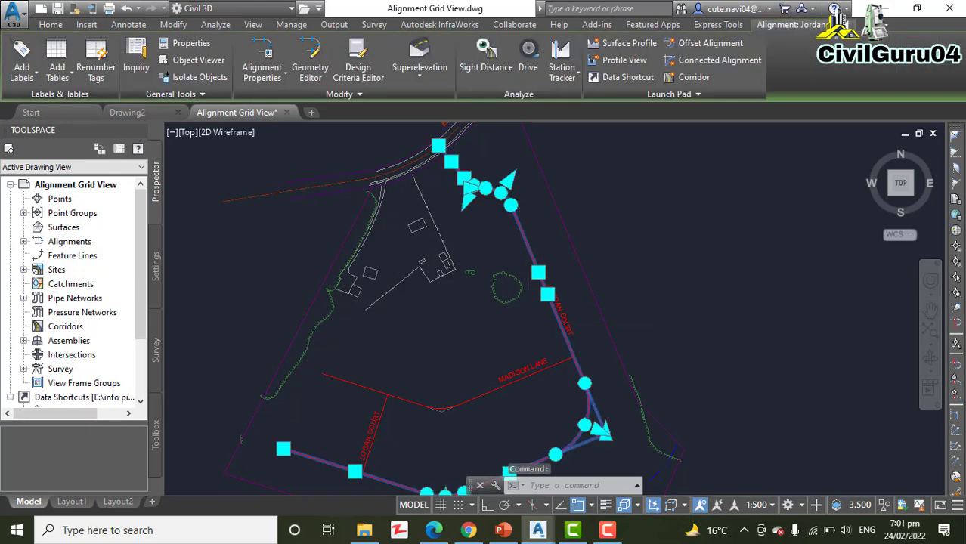
pyautogui.scroll(3, 529, 257)
pyautogui.scroll(-3, 484, 265)
pyautogui.moveTo(451, 243); pyautogui.dragTo(488, 287, button='middle')
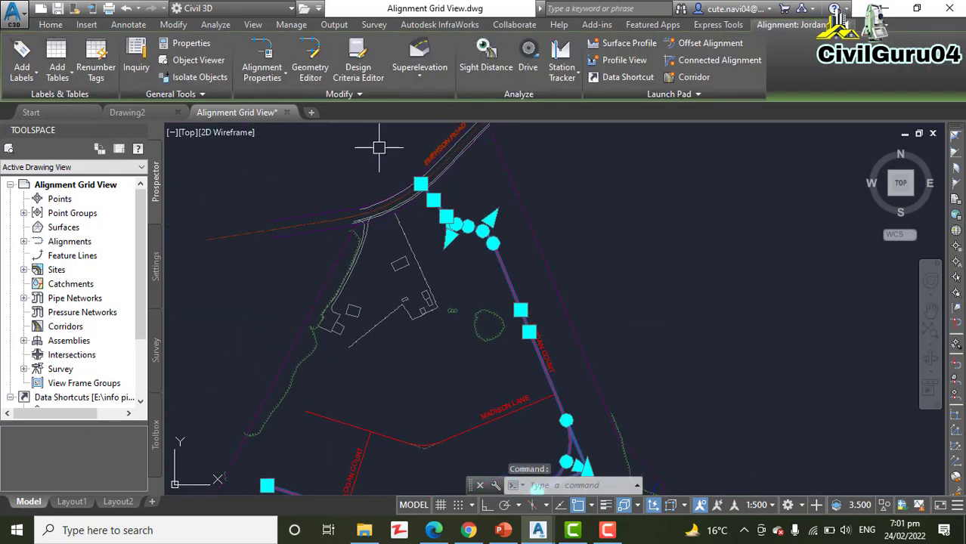
pyautogui.click(306, 70)
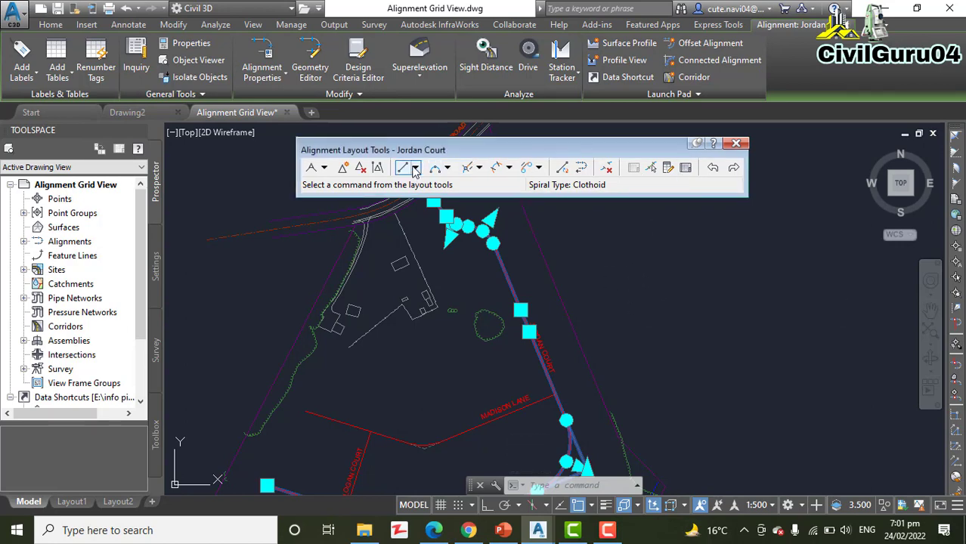
# Step: Show the alignment grid view and move the layout tools clear of the first two Jordan Court curves
pyautogui.click(686, 169)
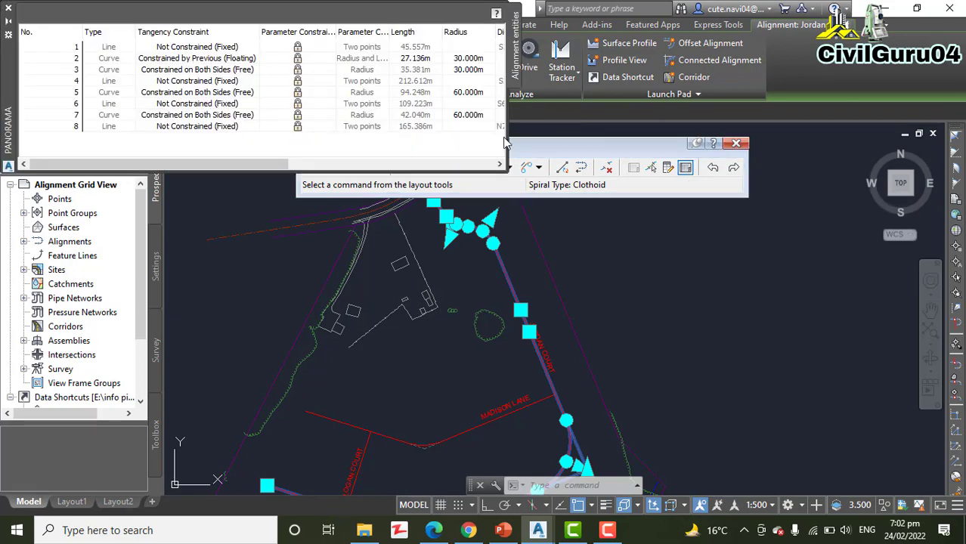
pyautogui.moveTo(597, 149); pyautogui.dragTo(716, 235)
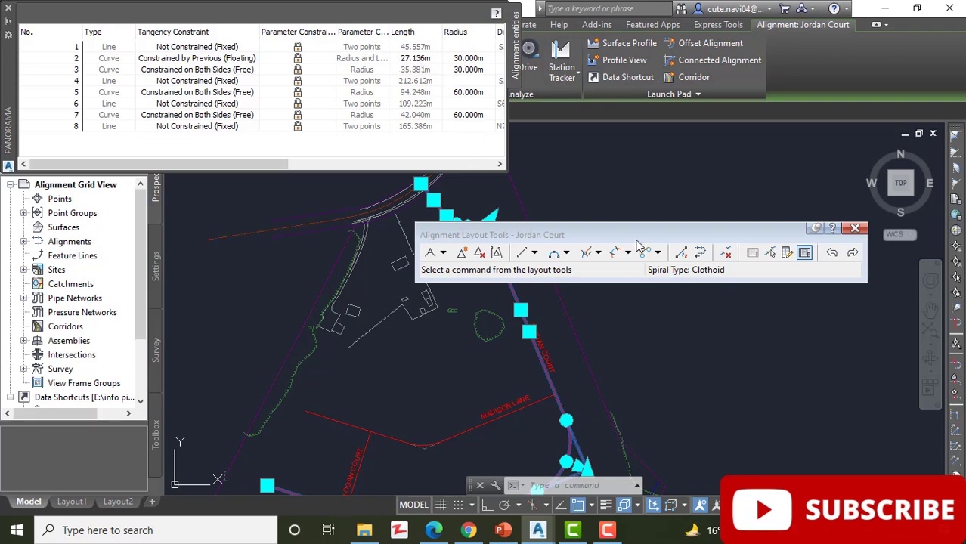
pyautogui.moveTo(636, 239); pyautogui.dragTo(626, 379)
pyautogui.scroll(5, 450, 236)
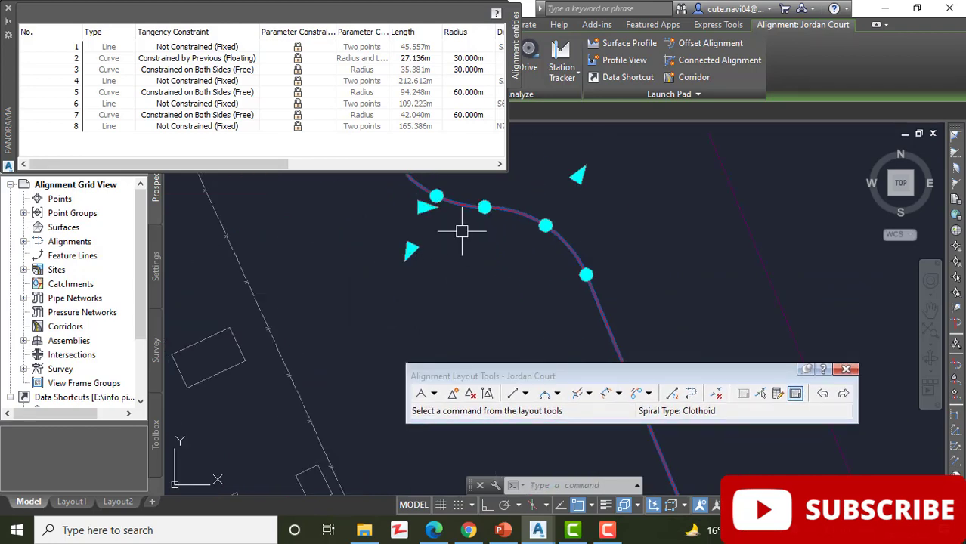
pyautogui.moveTo(466, 233); pyautogui.dragTo(481, 320, button='middle')
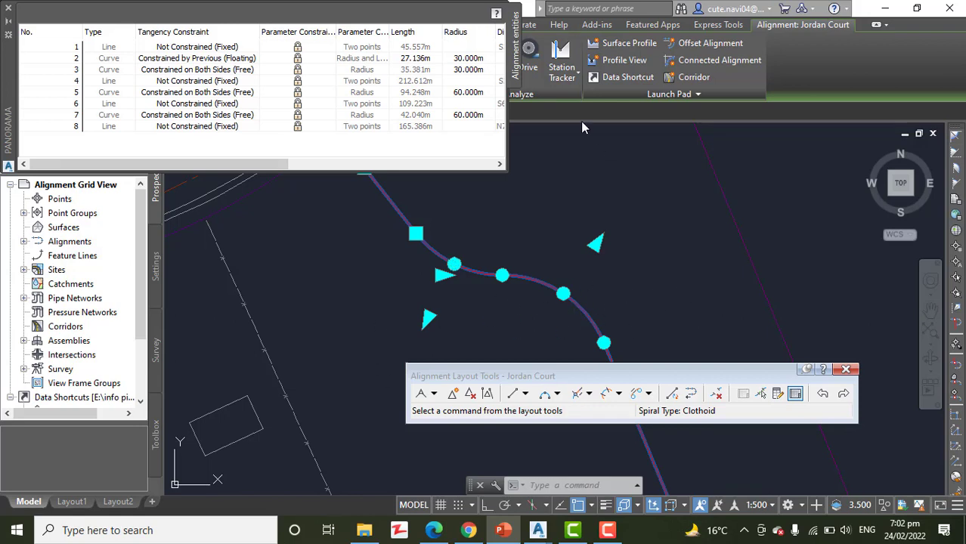
# Step: Set the radius of floating curve no. 2 in the alignment entities table to 45 m
pyautogui.click(467, 58)
pyautogui.click(467, 58)
pyautogui.write('45')
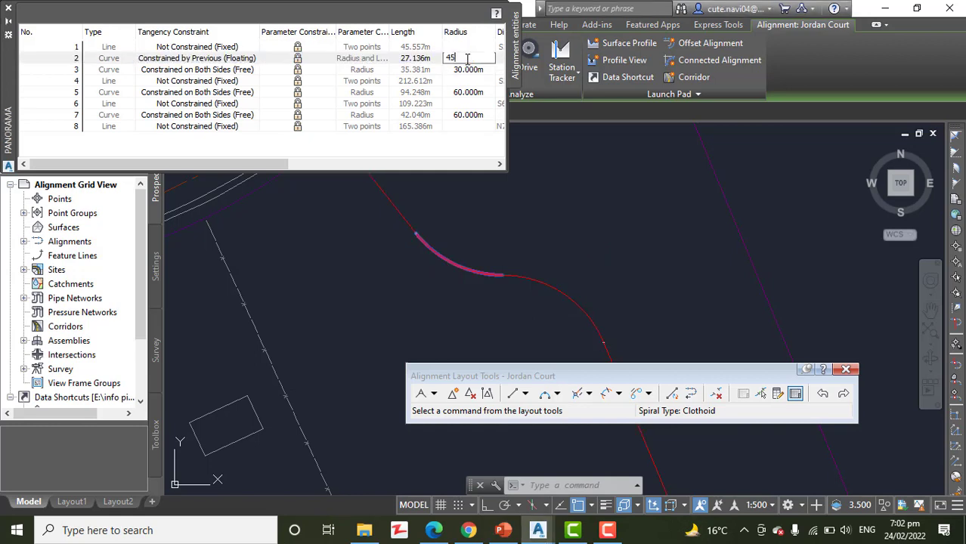
pyautogui.press('Return')
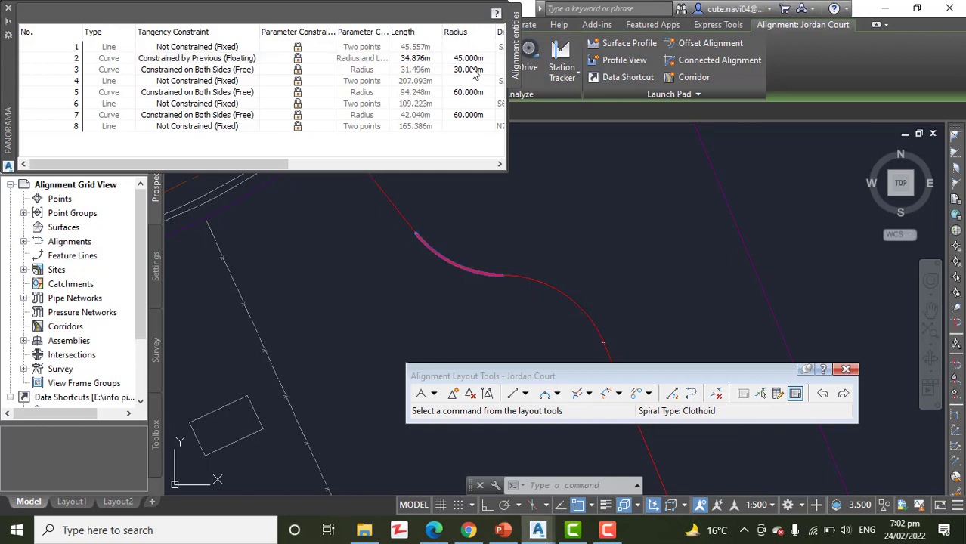
# Step: Set the radius of free curve no. 3 in the alignment entities table to 45 m
pyautogui.click(472, 70)
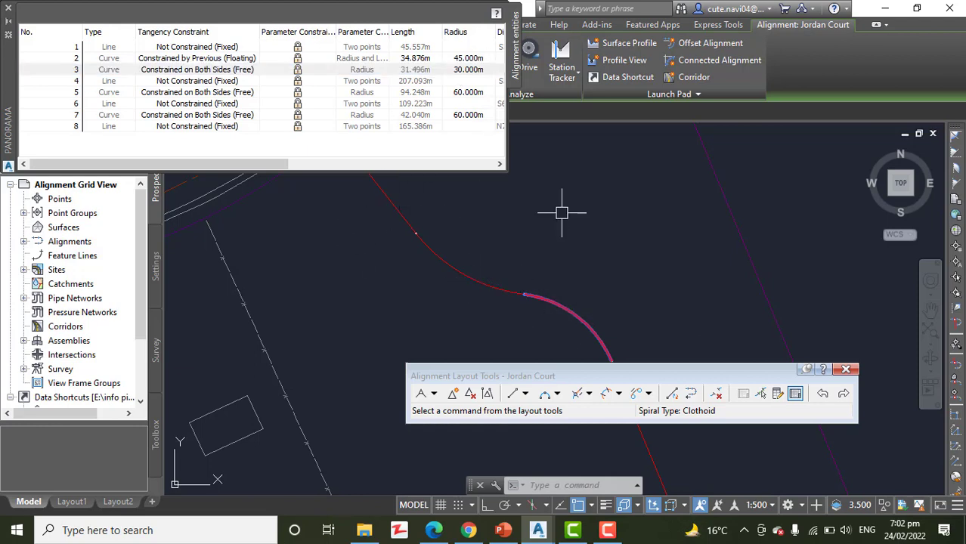
pyautogui.click(477, 71)
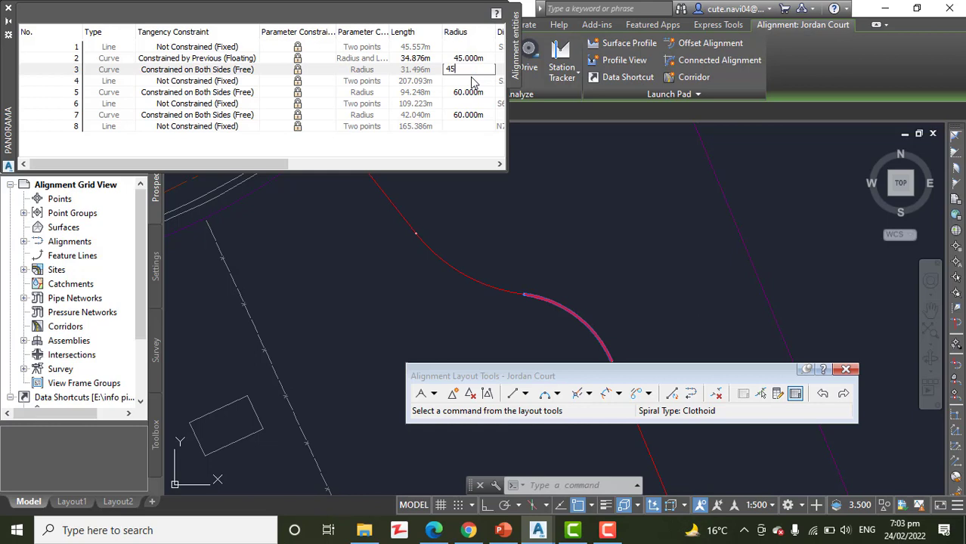
pyautogui.write('45')
pyautogui.press('Return')
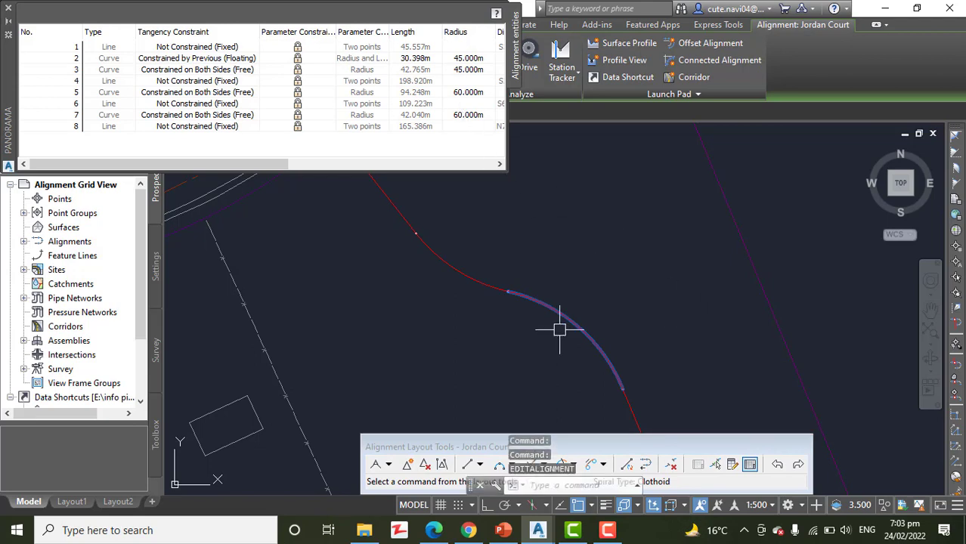
# Step: Change the radius of free curve no. 3 back to 30 m
pyautogui.click(468, 70)
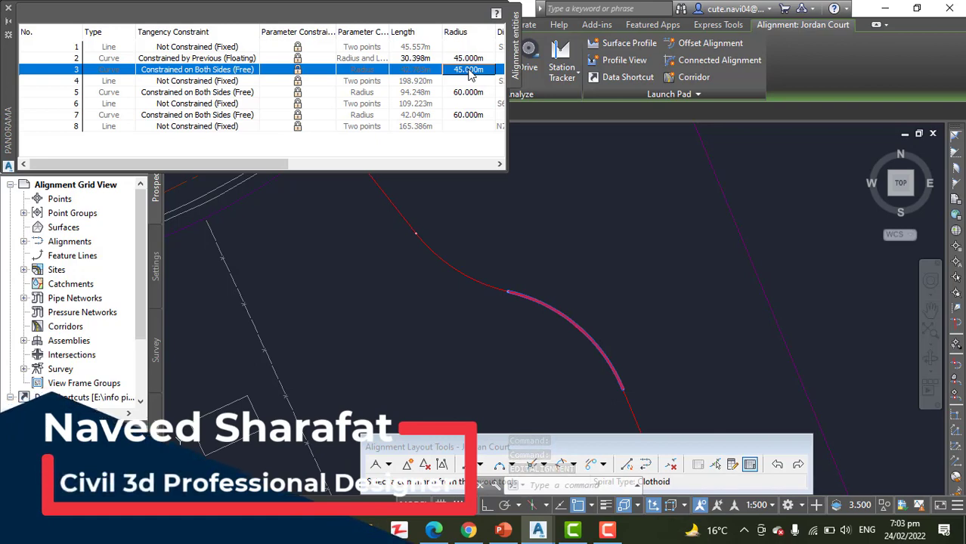
pyautogui.click(469, 71)
pyautogui.write('30')
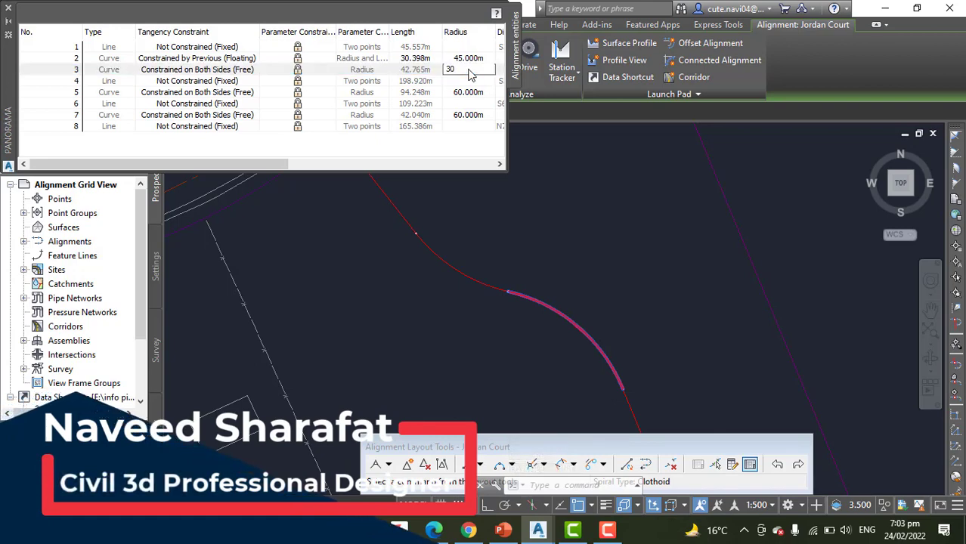
pyautogui.press('Return')
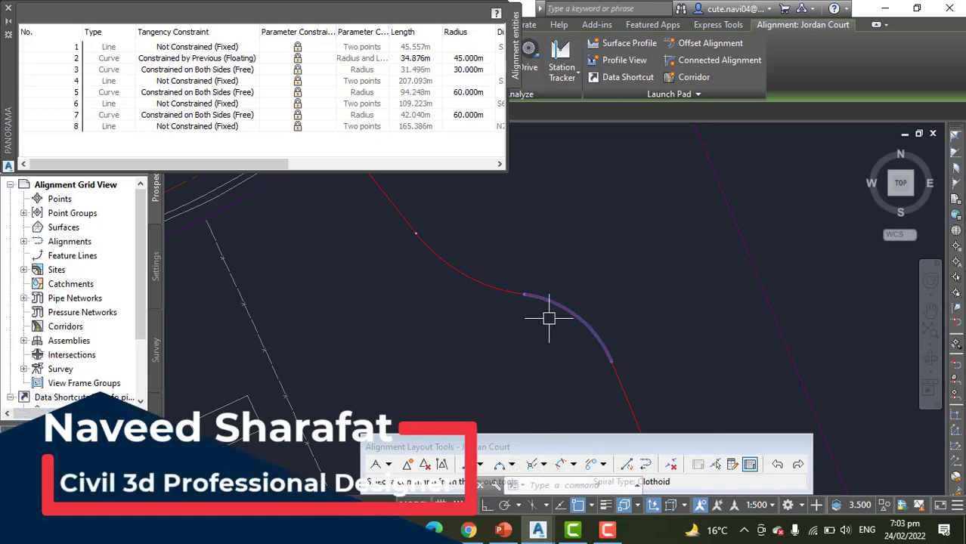
# Step: Set the radius of free curve no. 3 to 45 m again
pyautogui.click(470, 72)
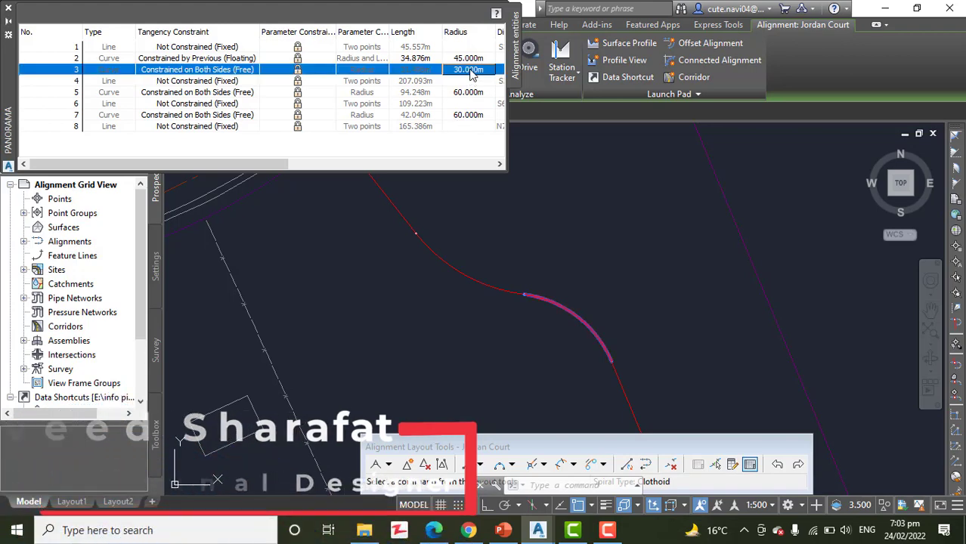
pyautogui.click(470, 71)
pyautogui.write('4')
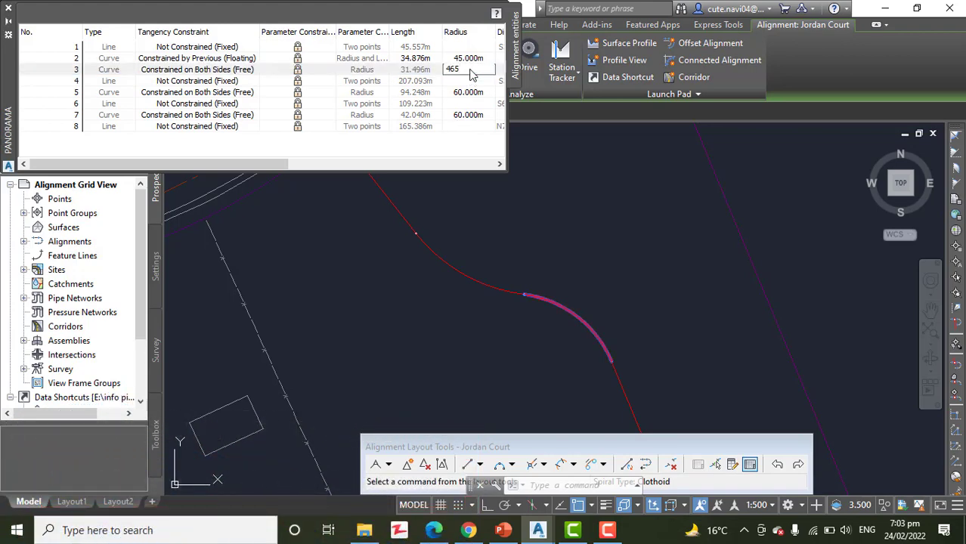
pyautogui.write('5')
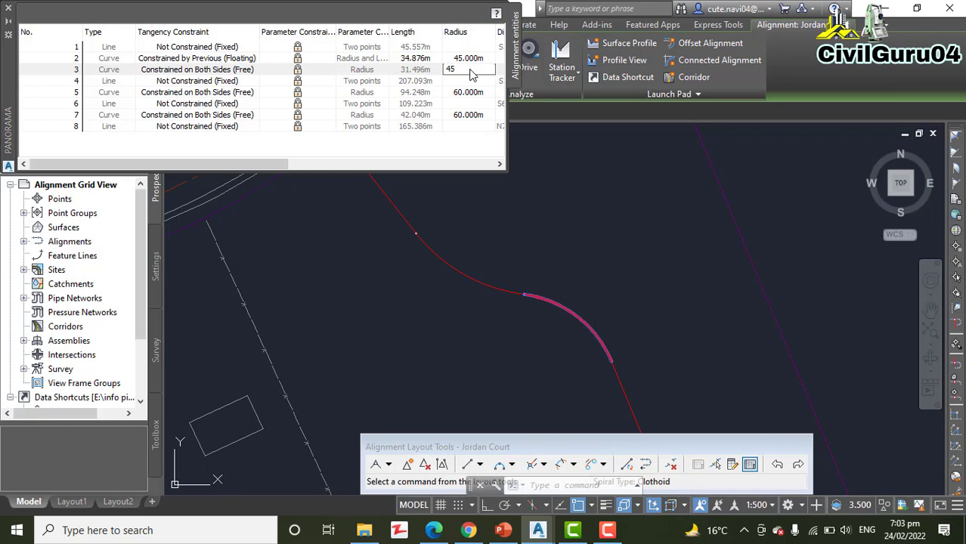
pyautogui.press('Return')
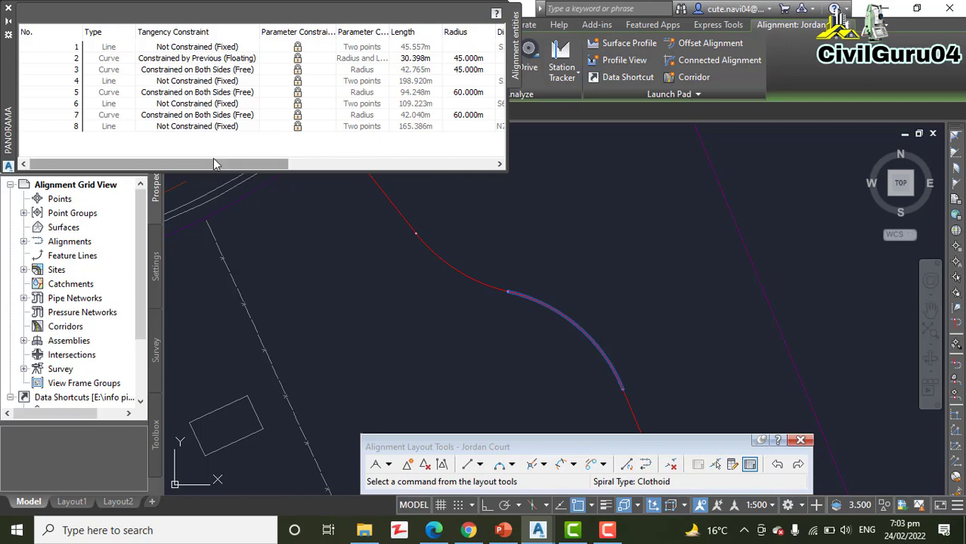
# Step: Examine the remaining columns of the alignment entities table, from direction to degree of curvature, and hide the table
pyautogui.moveTo(247, 164); pyautogui.dragTo(434, 169)
pyautogui.moveTo(371, 166); pyautogui.dragTo(426, 168)
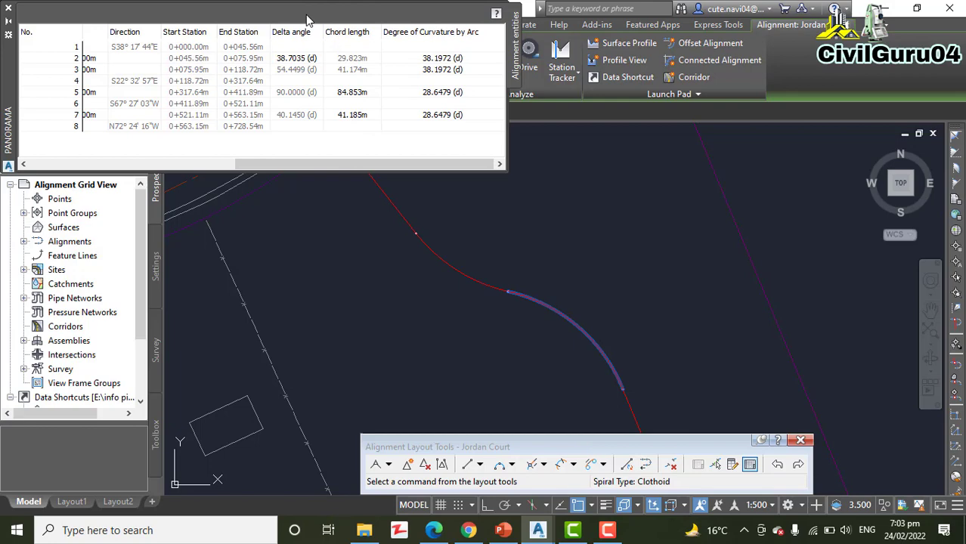
pyautogui.click(8, 20)
pyautogui.scroll(-2, 502, 204)
pyautogui.scroll(-2, 529, 296)
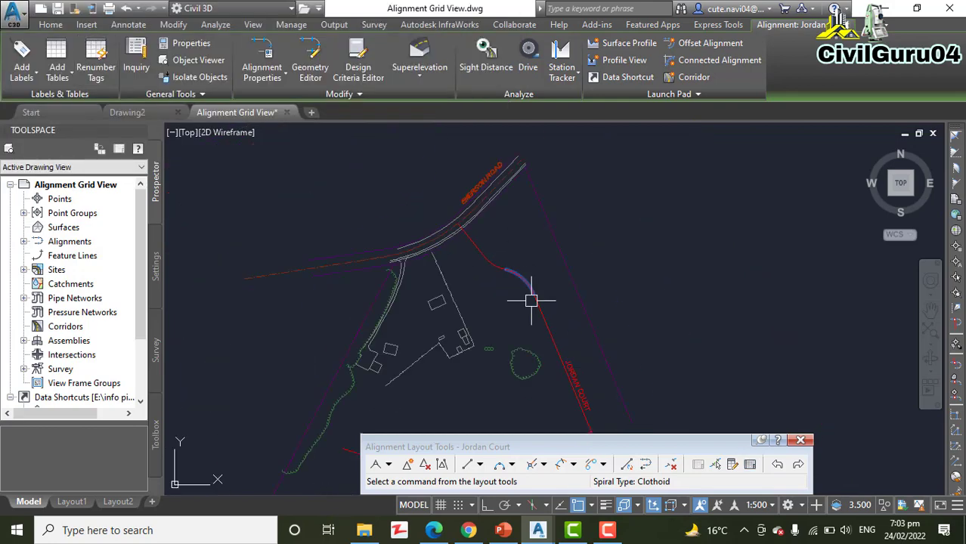
pyautogui.scroll(-2, 550, 161)
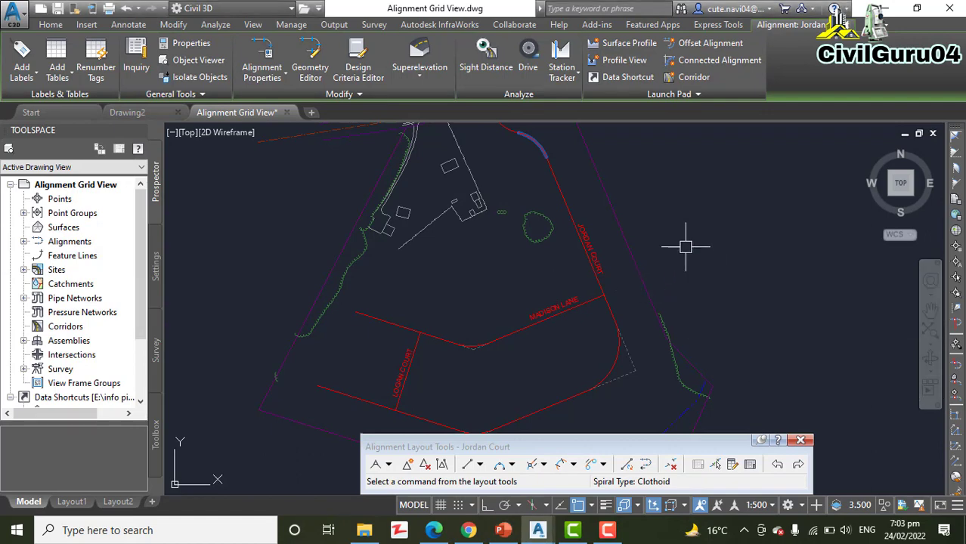
pyautogui.moveTo(591, 312); pyautogui.dragTo(604, 368, button='middle')
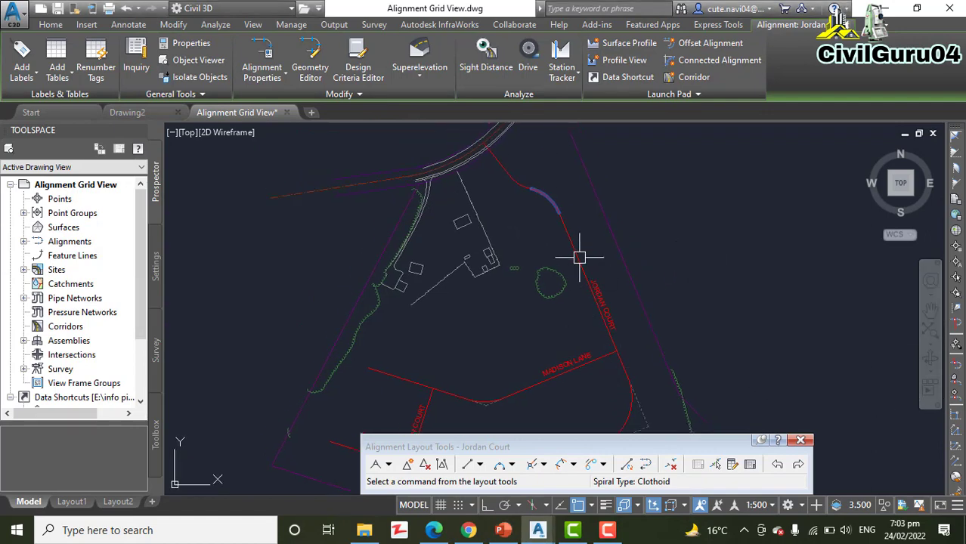
pyautogui.moveTo(579, 257)
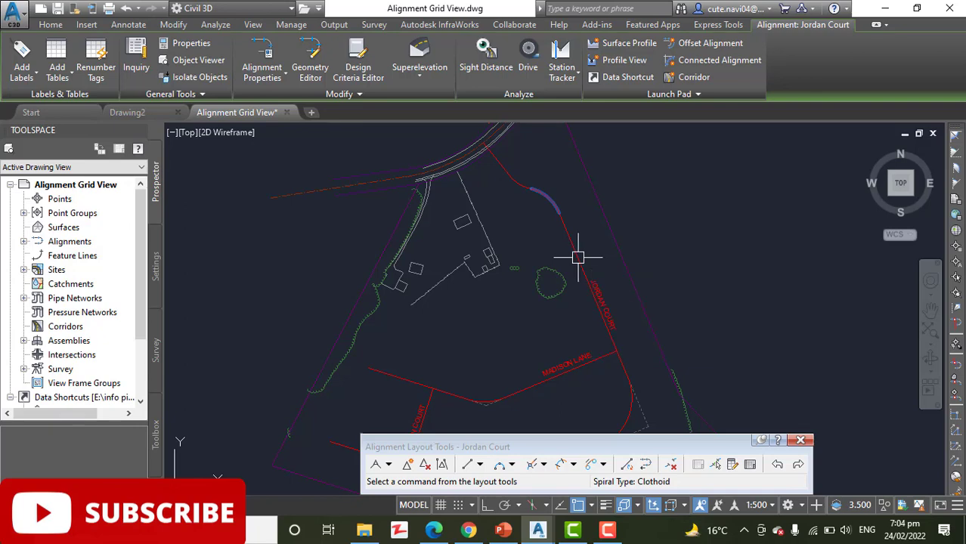
pyautogui.moveTo(579, 258); pyautogui.dragTo(579, 212, button='middle')
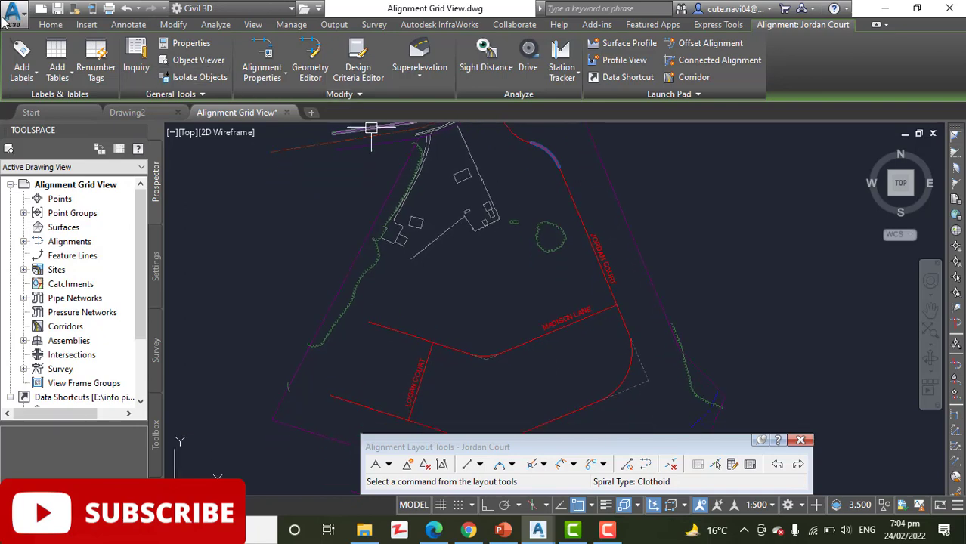
pyautogui.click(51, 25)
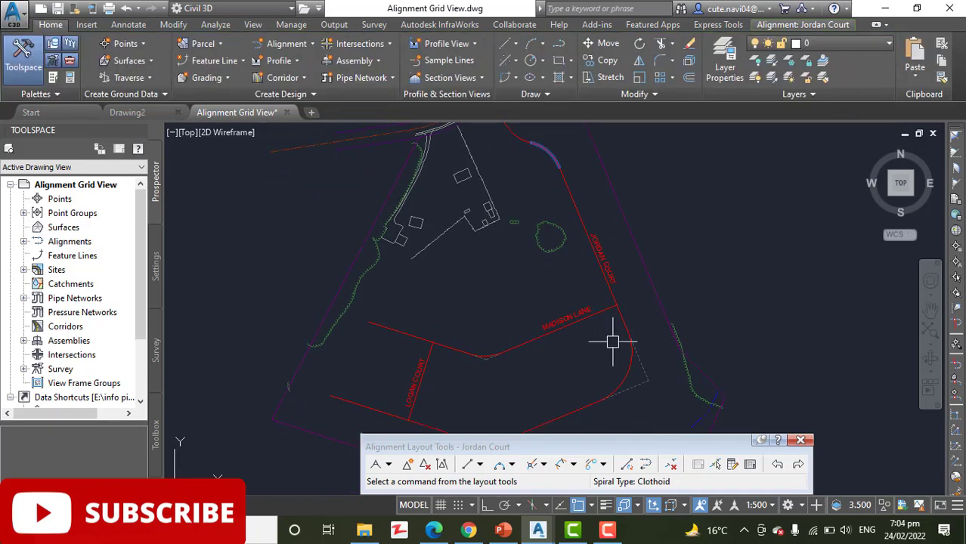
# Step: Close the alignment layout tools for Jordan Court
pyautogui.moveTo(611, 340)
pyautogui.mouseDown(button='middle')
pyautogui.moveTo(647, 373)
pyautogui.moveTo(611, 287)
pyautogui.mouseUp(button='middle')
pyautogui.click(800, 441)
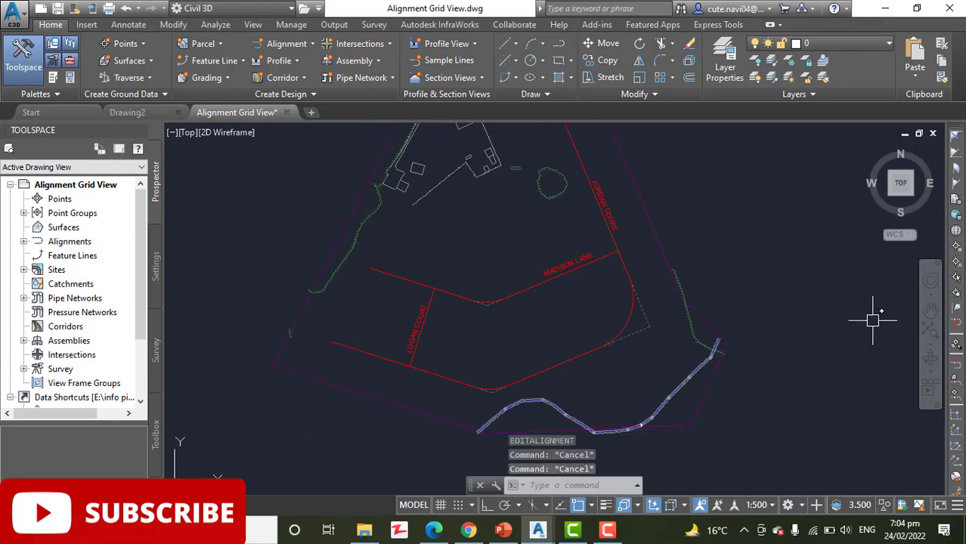
pyautogui.moveTo(671, 334); pyautogui.dragTo(677, 360, button='middle')
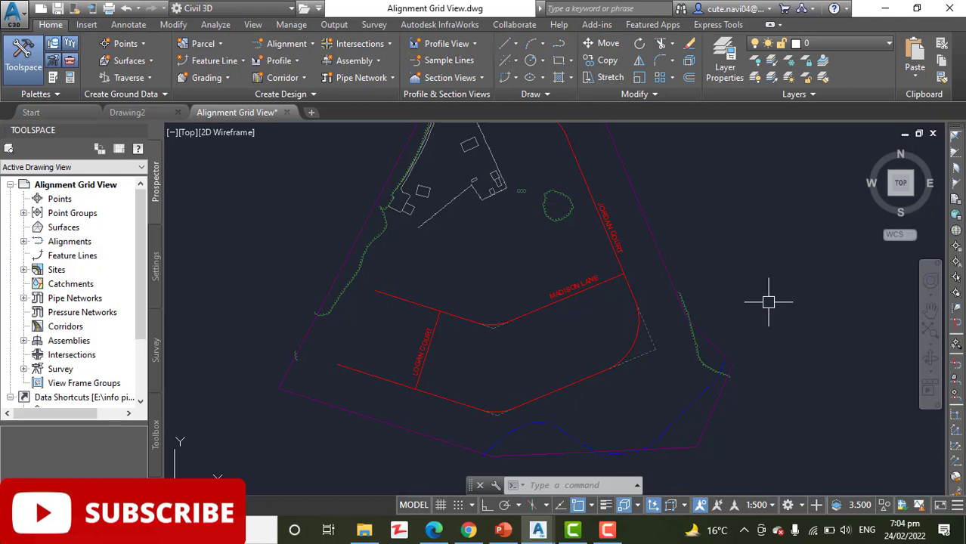
pyautogui.scroll(-3, 735, 302)
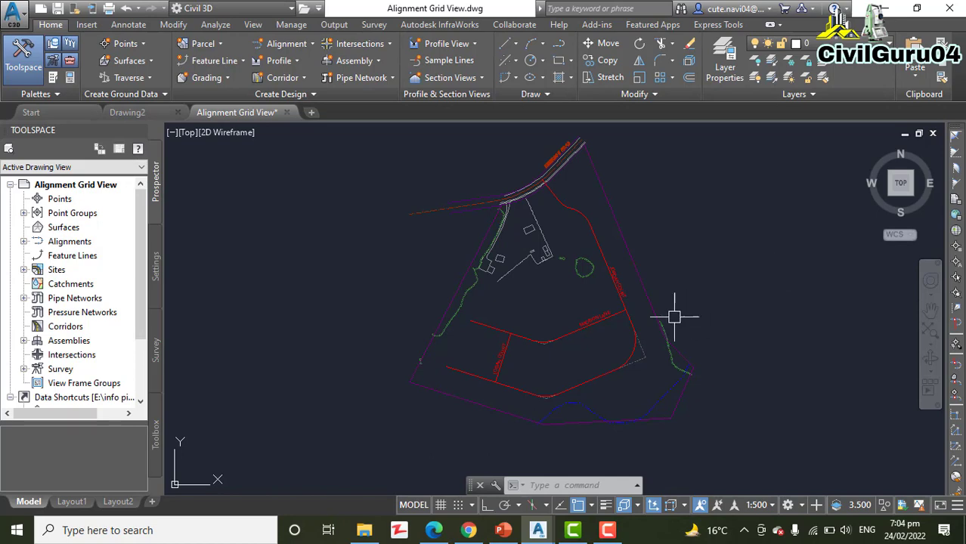
# Step: Select the Jordan Court alignment, open its Geometry Editor, and move the layout tools clear of the drawing
pyautogui.scroll(5, 636, 285)
pyautogui.click(643, 200)
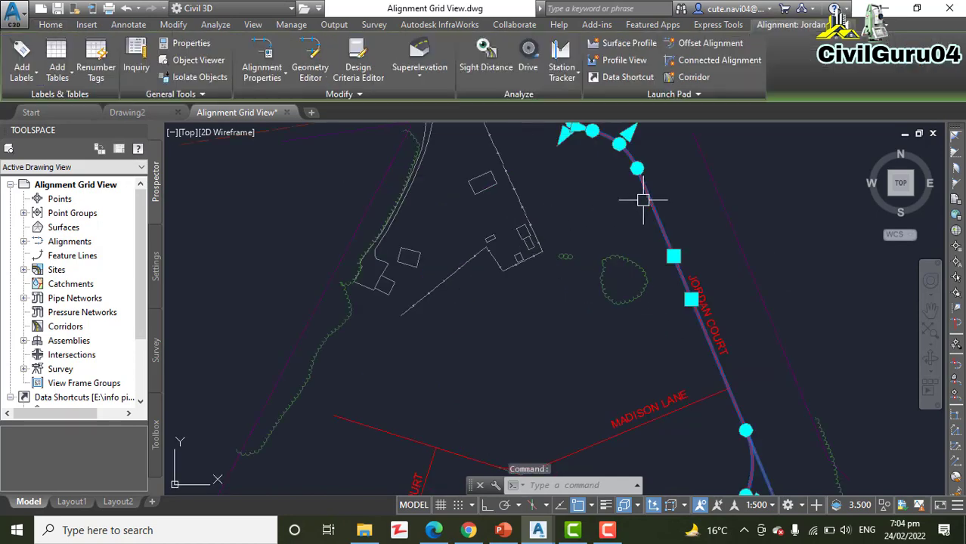
pyautogui.click(312, 72)
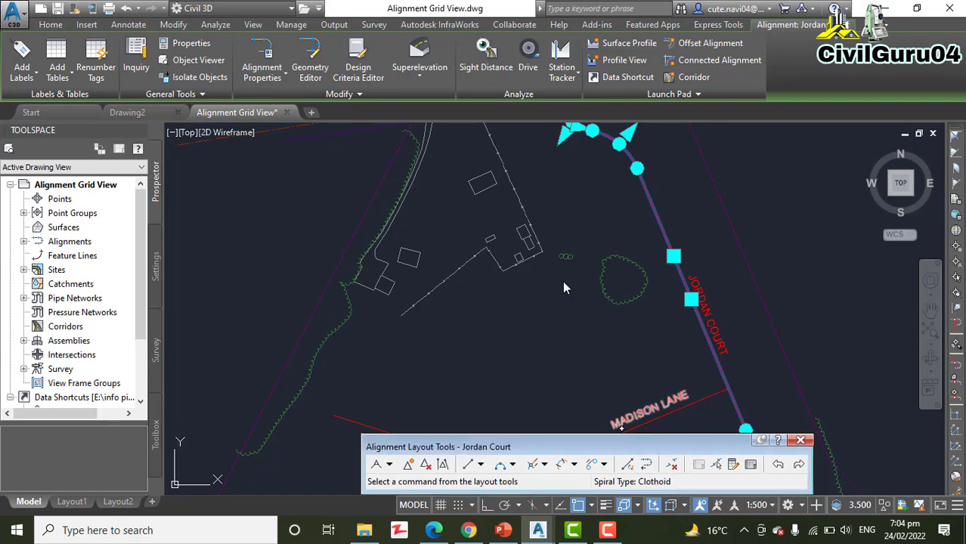
pyautogui.moveTo(622, 449); pyautogui.dragTo(457, 51)
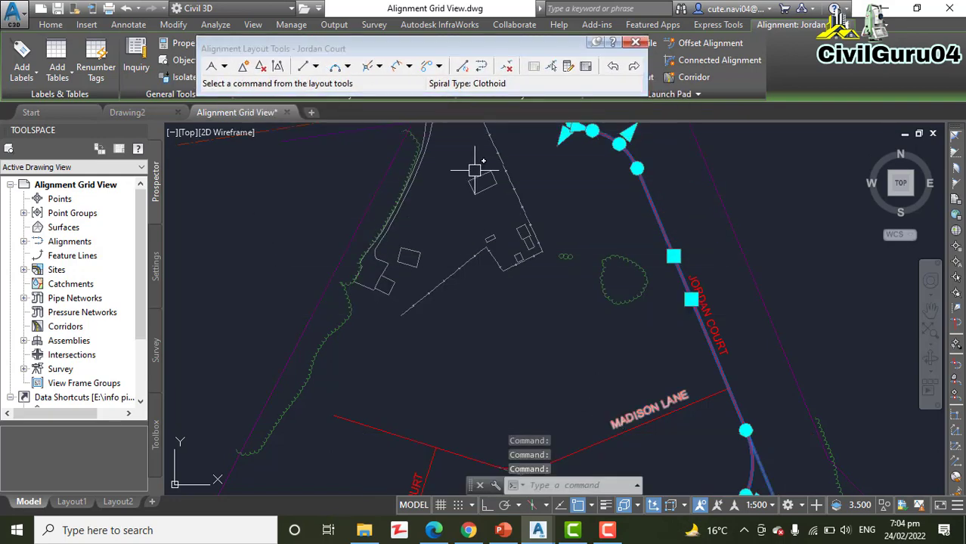
pyautogui.moveTo(463, 42); pyautogui.dragTo(407, 33)
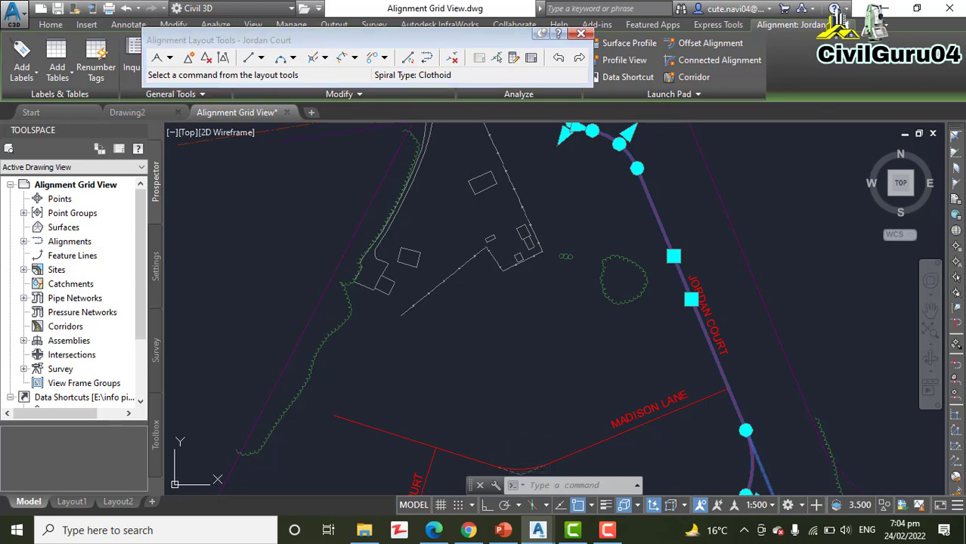
# Step: Open the alignment layout parameters window through the Sub-entity Editor and move the layout tools clear of it
pyautogui.click(513, 60)
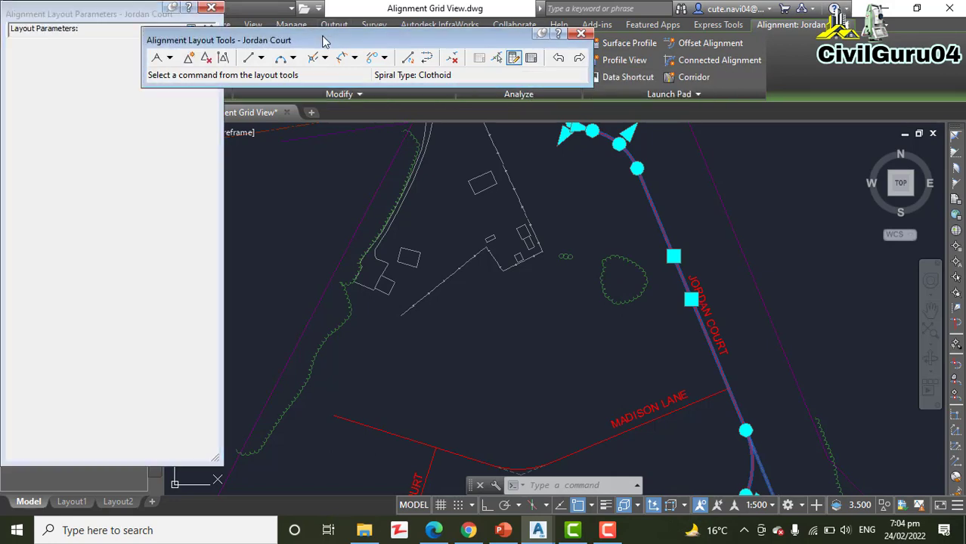
pyautogui.moveTo(322, 40); pyautogui.dragTo(478, 66)
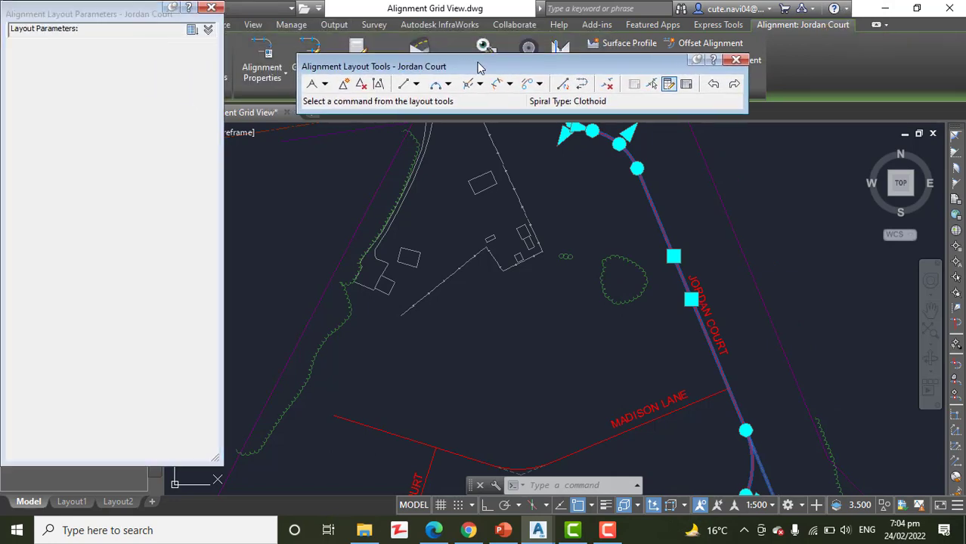
pyautogui.click(169, 168)
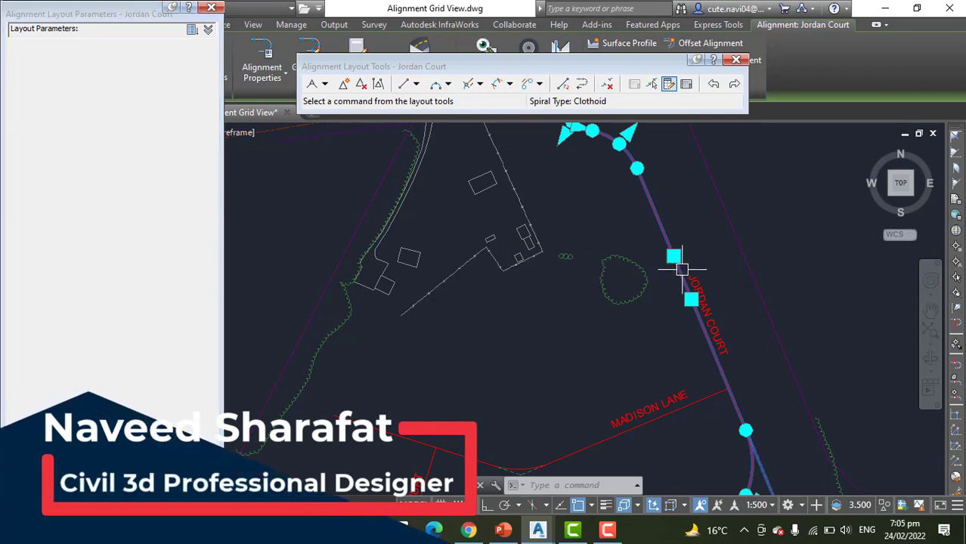
# Step: Pick the large curve of Jordan Court just past the Madison Lane junction as the sub-entity for editing
pyautogui.moveTo(660, 316); pyautogui.dragTo(658, 244, button='middle')
pyautogui.scroll(-5, 681, 302)
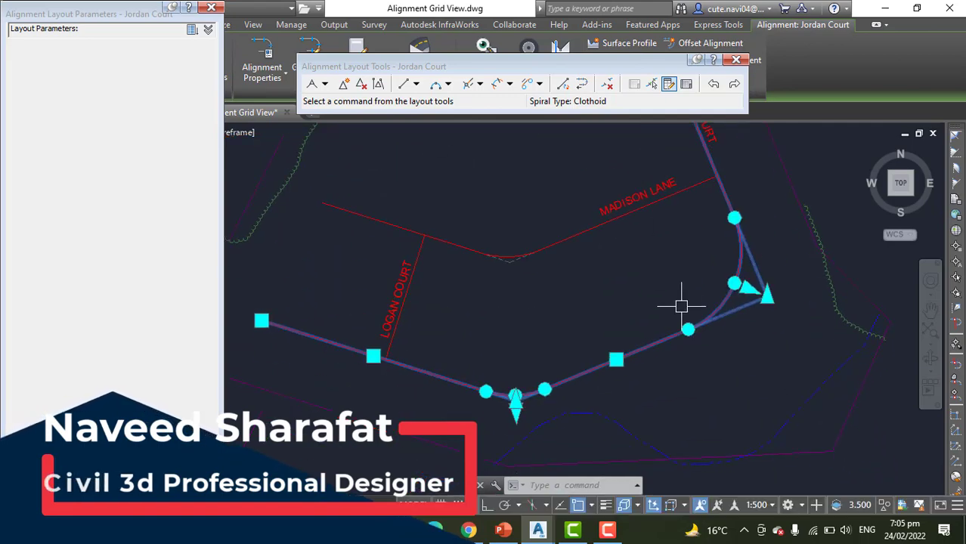
pyautogui.scroll(2, 665, 325)
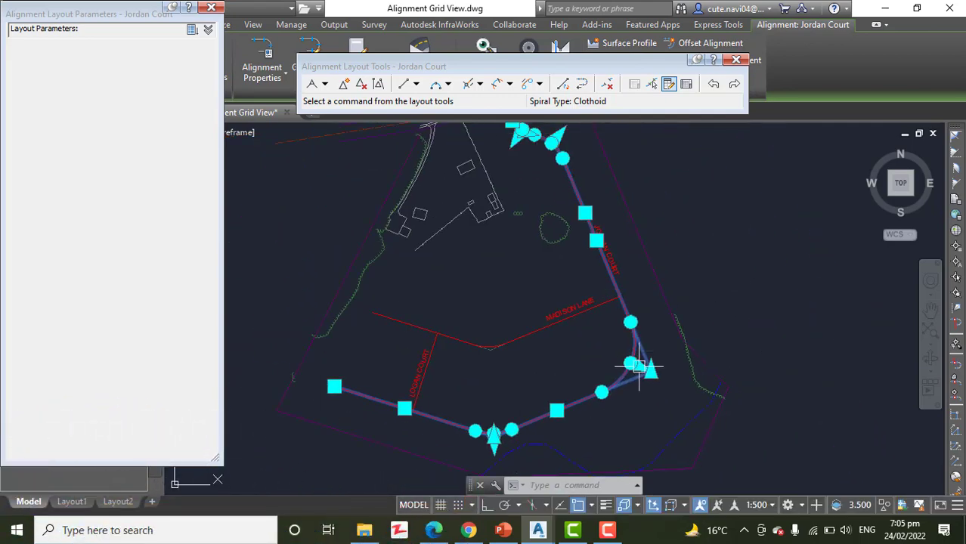
pyautogui.scroll(2, 629, 352)
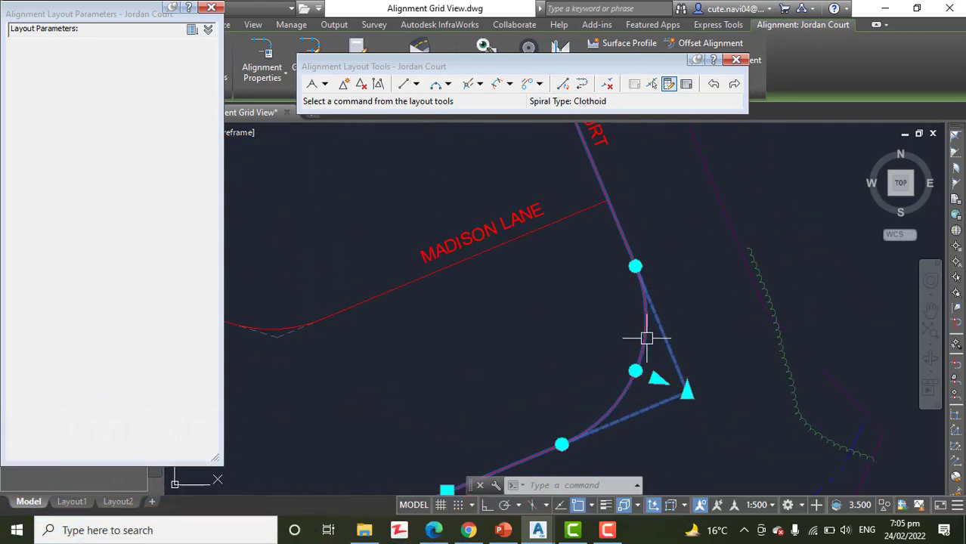
pyautogui.click(651, 84)
pyautogui.moveTo(639, 230); pyautogui.dragTo(663, 149, button='middle')
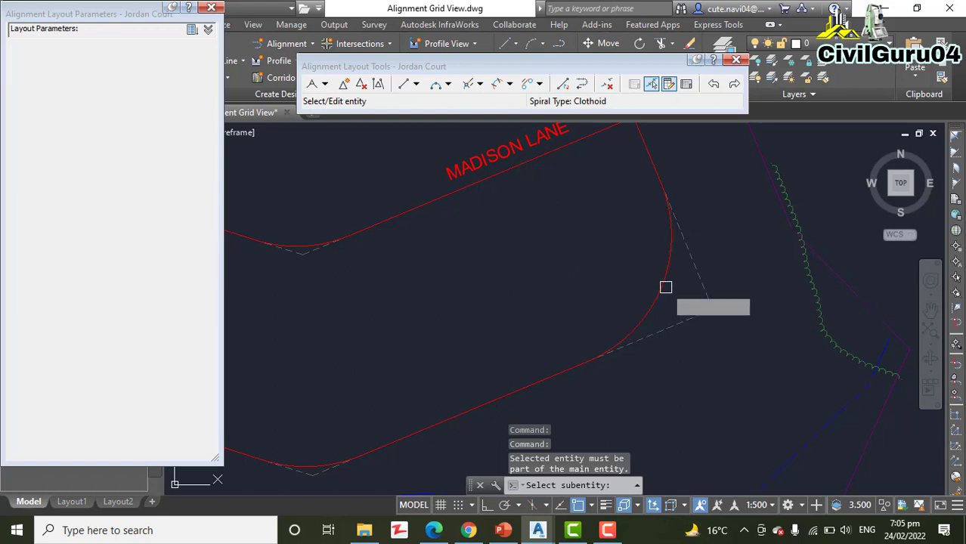
pyautogui.click(664, 286)
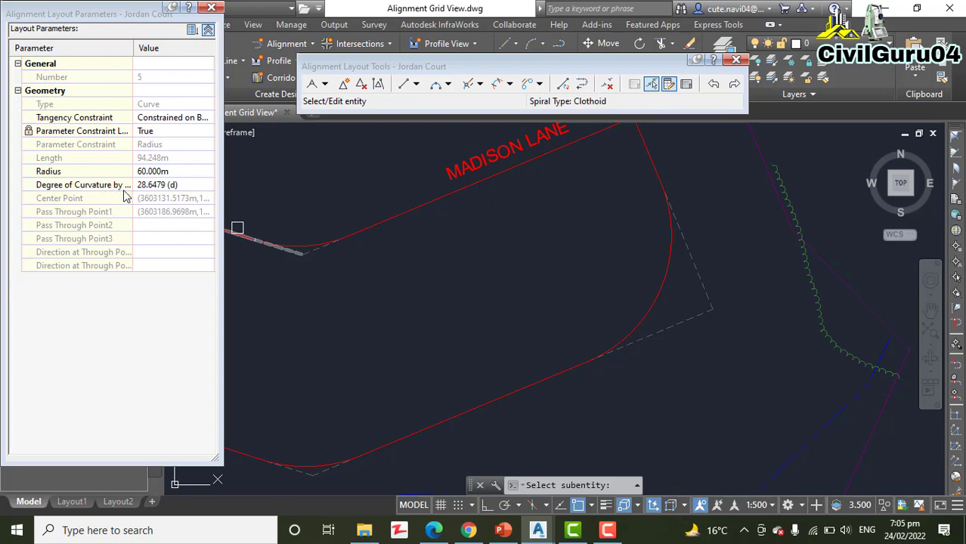
# Step: Examine the available options for the selected curve's parameter constraint lock
pyautogui.click(154, 134)
pyautogui.click(166, 133)
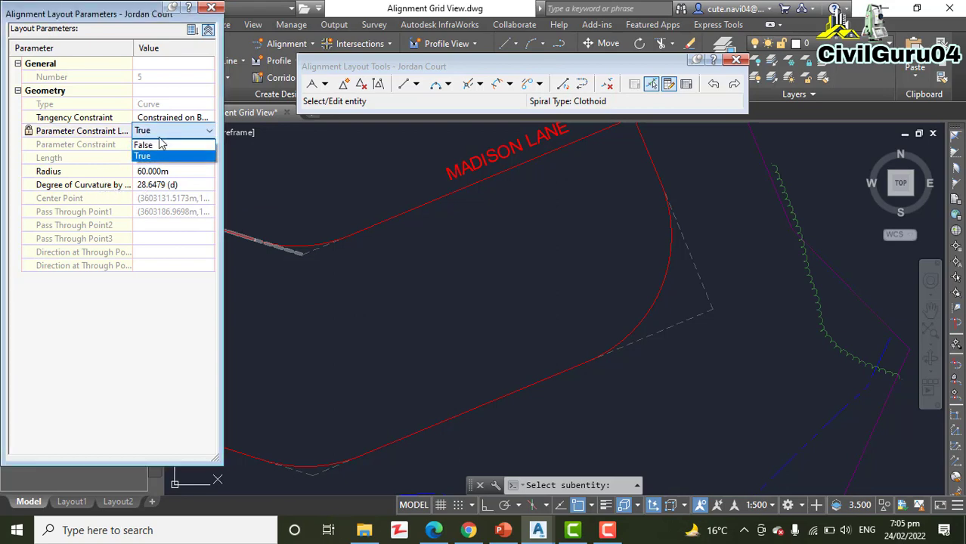
pyautogui.click(167, 134)
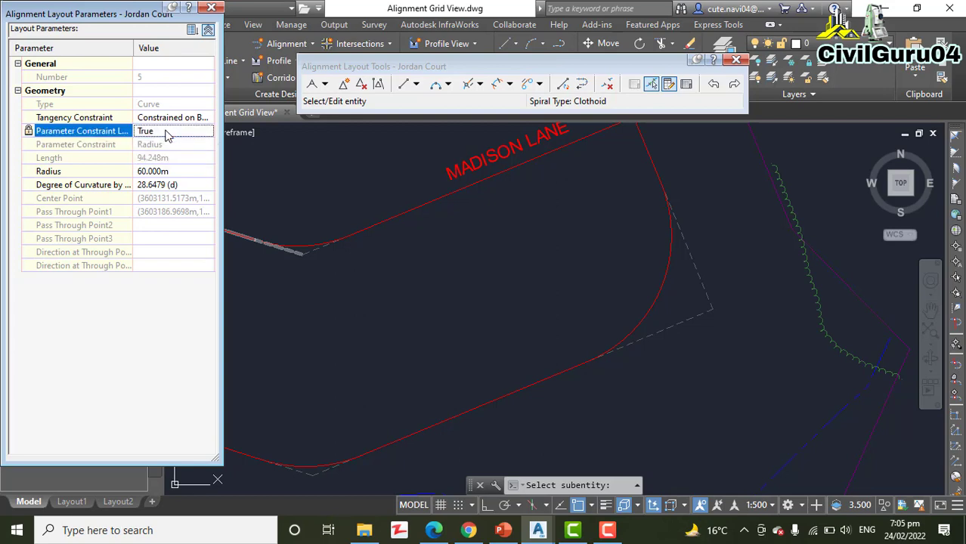
# Step: Set the radius of the selected curve beyond the Madison Lane junction to 15 m
pyautogui.click(165, 173)
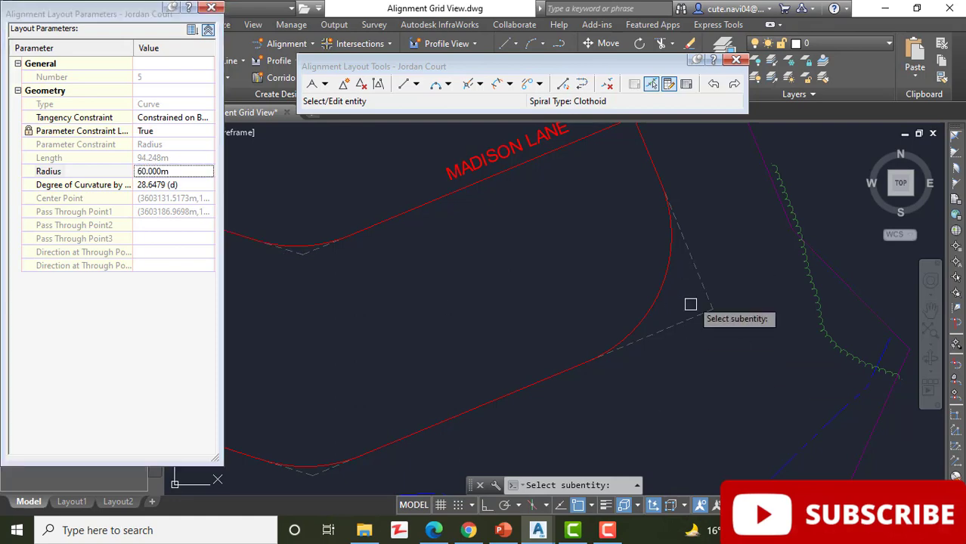
pyautogui.click(162, 172)
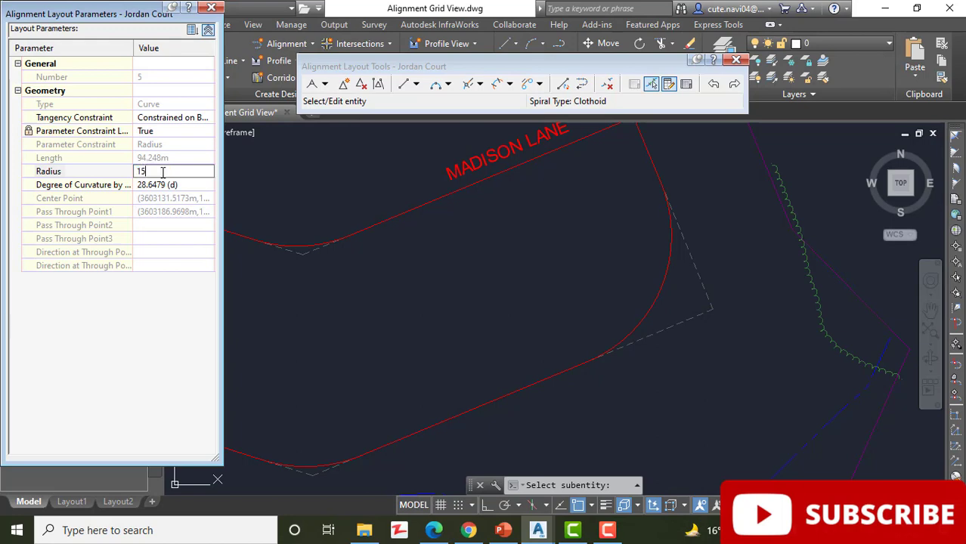
pyautogui.write('15')
pyautogui.press('Return')
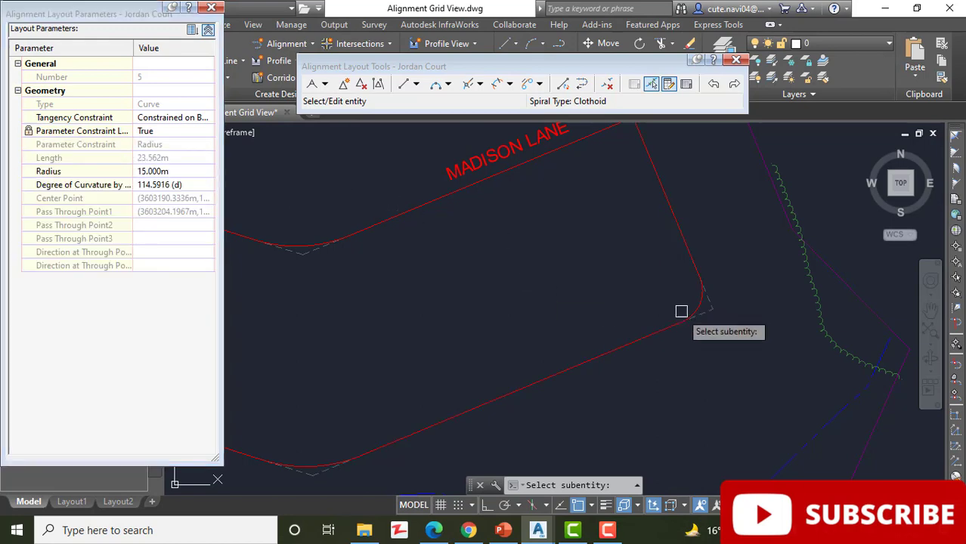
pyautogui.scroll(3, 684, 306)
pyautogui.scroll(-10, 616, 313)
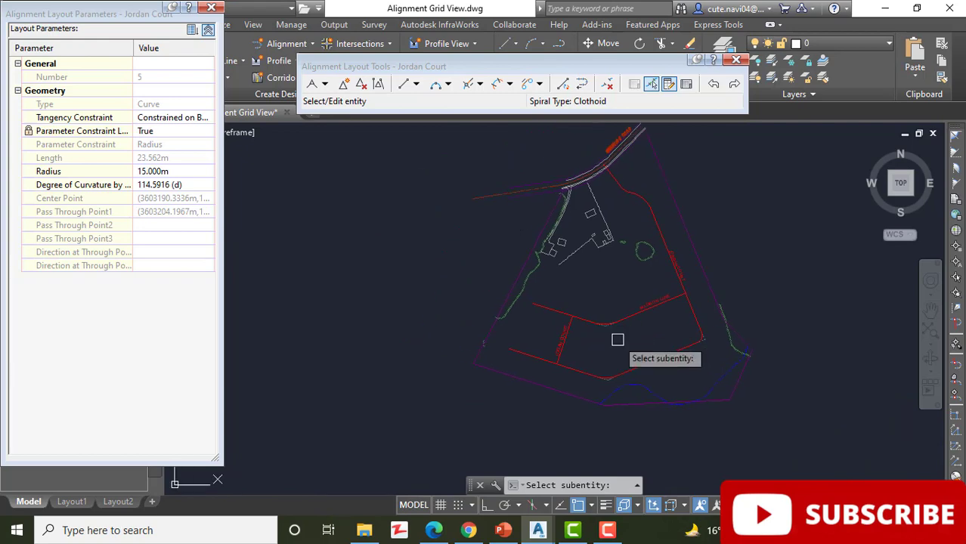
# Step: Pick the straight Jordan Court segment between the last two curves to view its layout parameters
pyautogui.scroll(8, 618, 339)
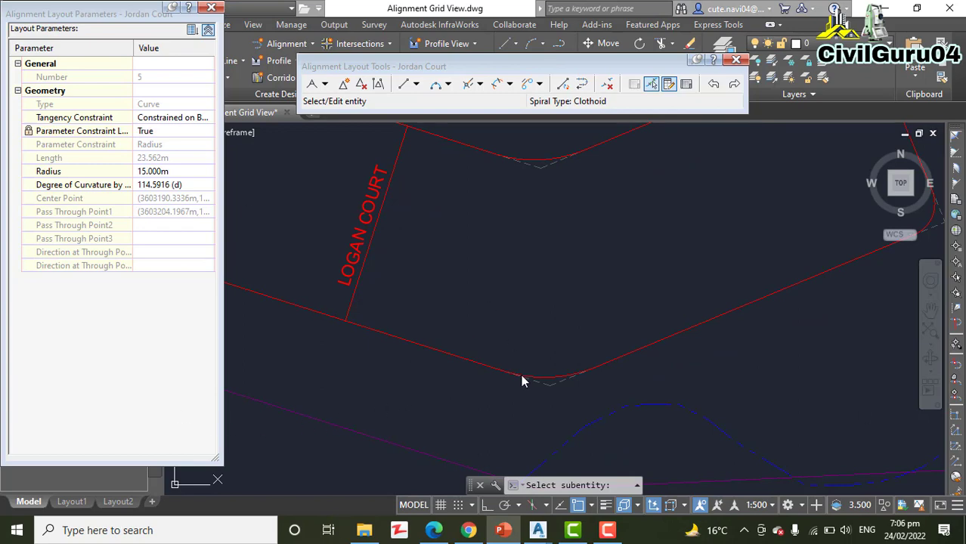
pyautogui.scroll(-2, 521, 376)
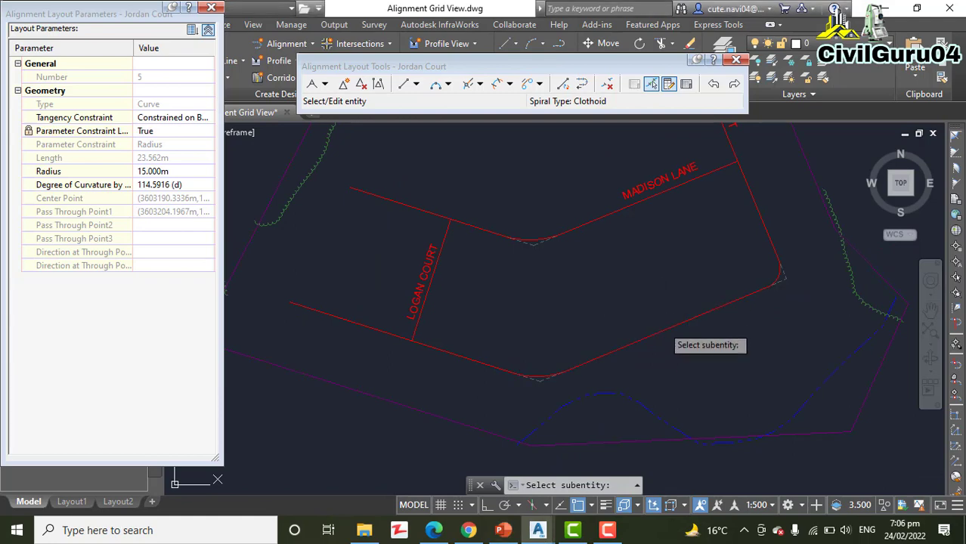
pyautogui.click(663, 327)
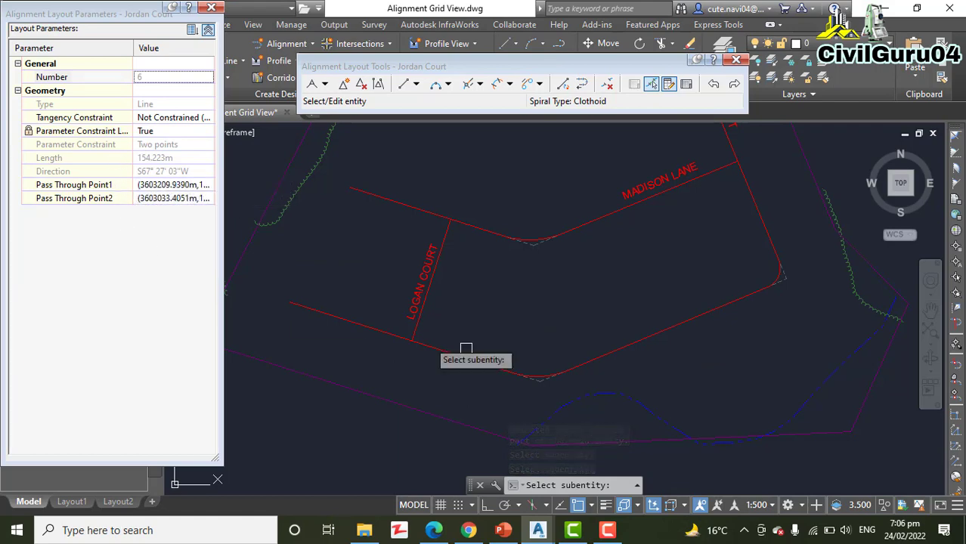
# Step: Pick the last Jordan Court curve, near the Logan Court junction, and set its radius to 90 m
pyautogui.scroll(4, 562, 357)
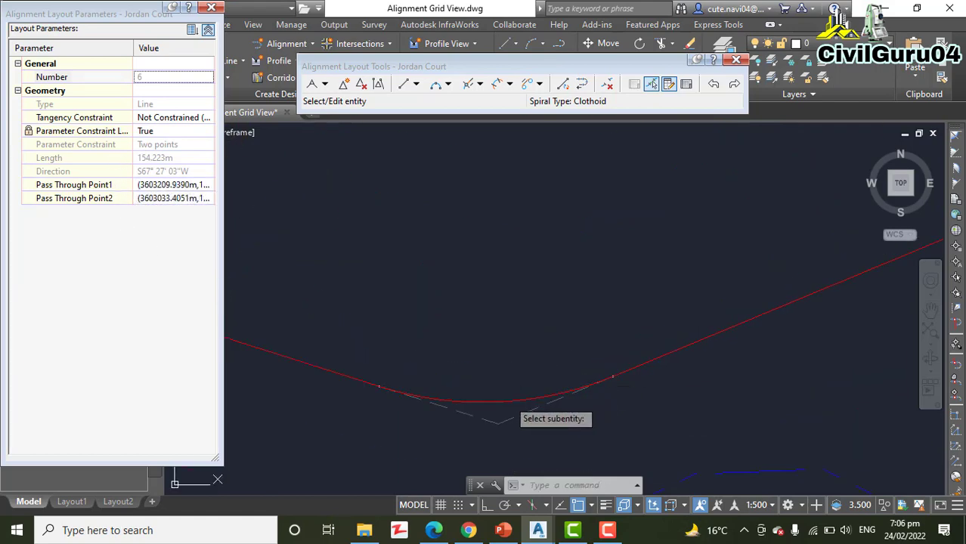
pyautogui.click(517, 391)
pyautogui.scroll(-4, 517, 391)
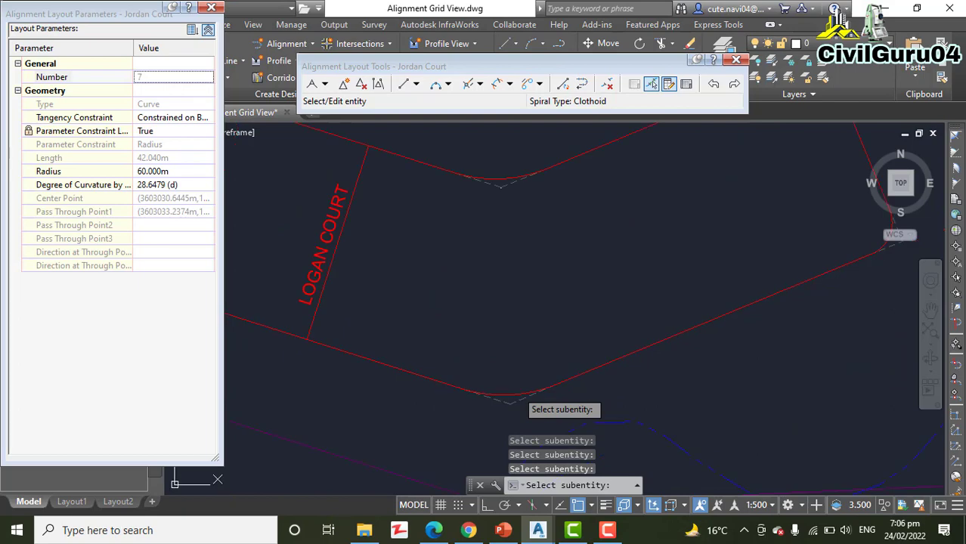
pyautogui.click(162, 171)
pyautogui.write('90')
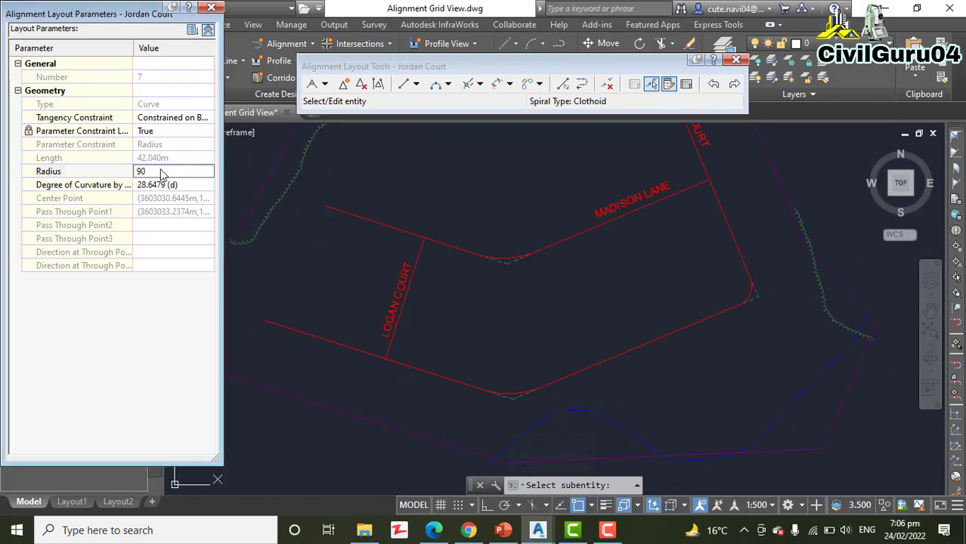
pyautogui.press('Return')
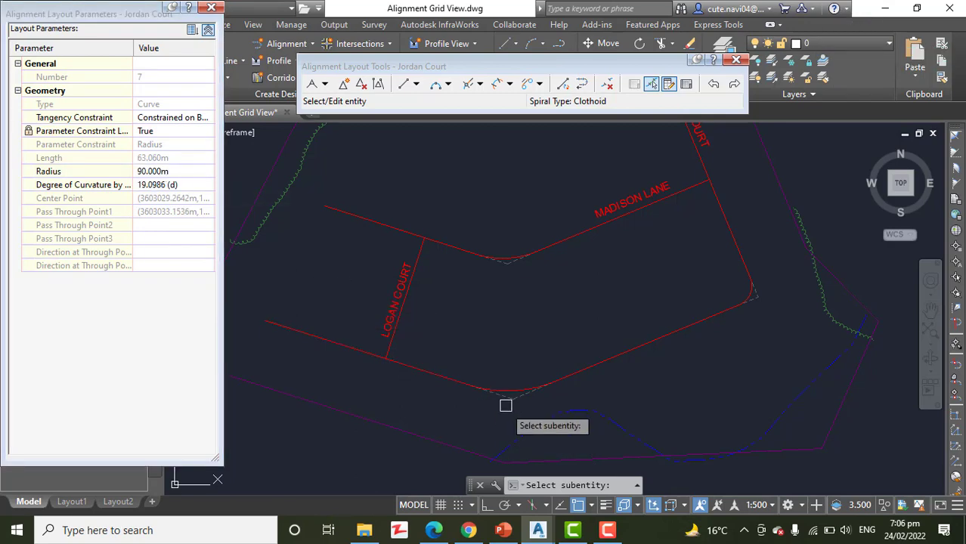
# Step: Inspect the reshaped curve near Logan Court, and close the layout parameters window and the alignment layout tools
pyautogui.scroll(3, 497, 376)
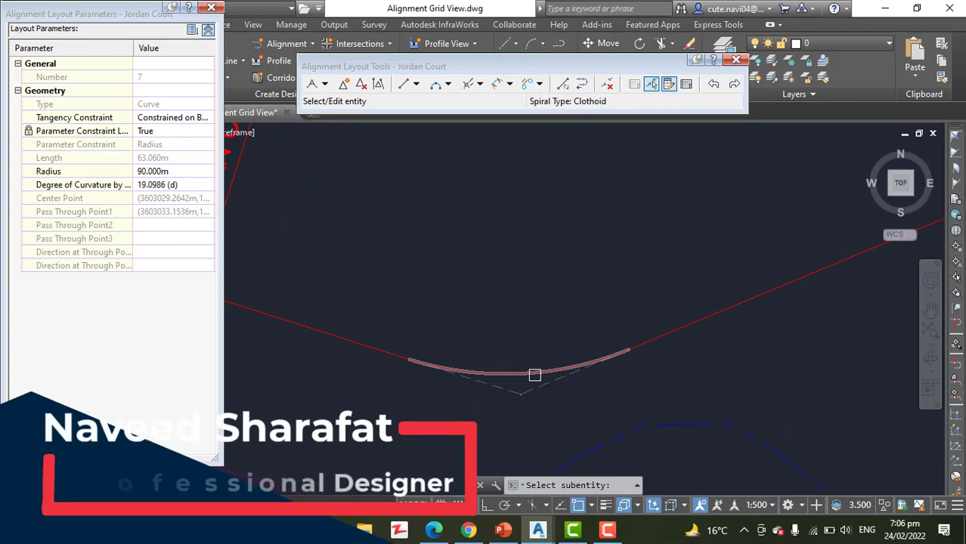
pyautogui.scroll(-4, 525, 377)
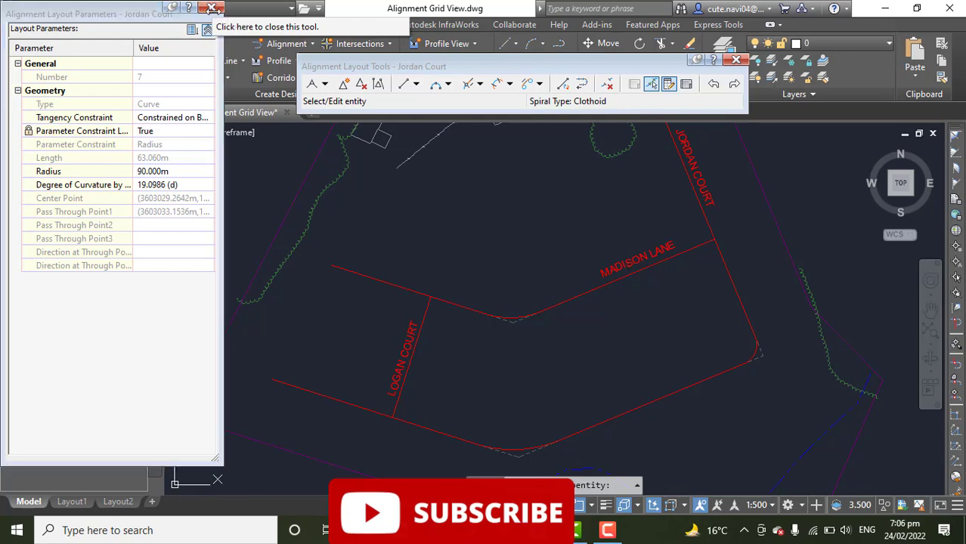
pyautogui.click(214, 8)
pyautogui.click(736, 61)
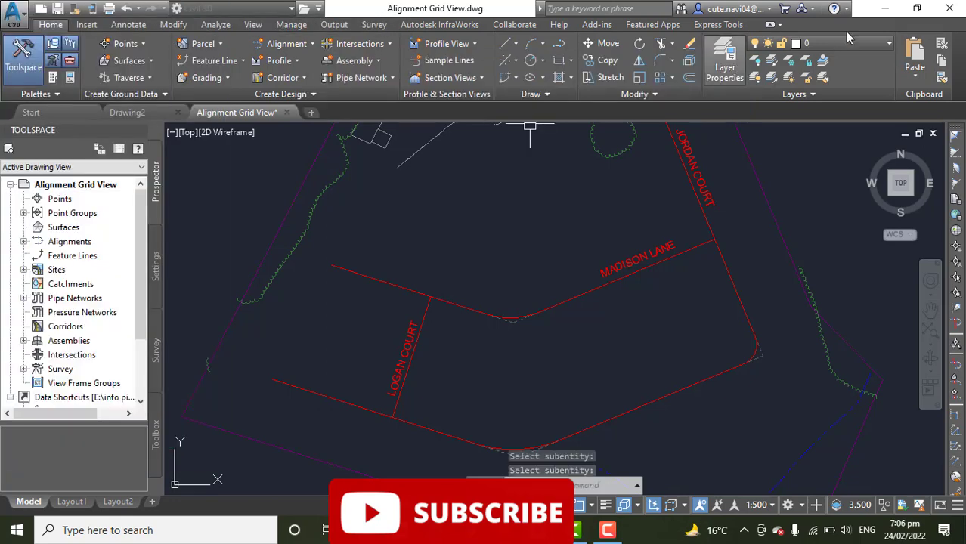